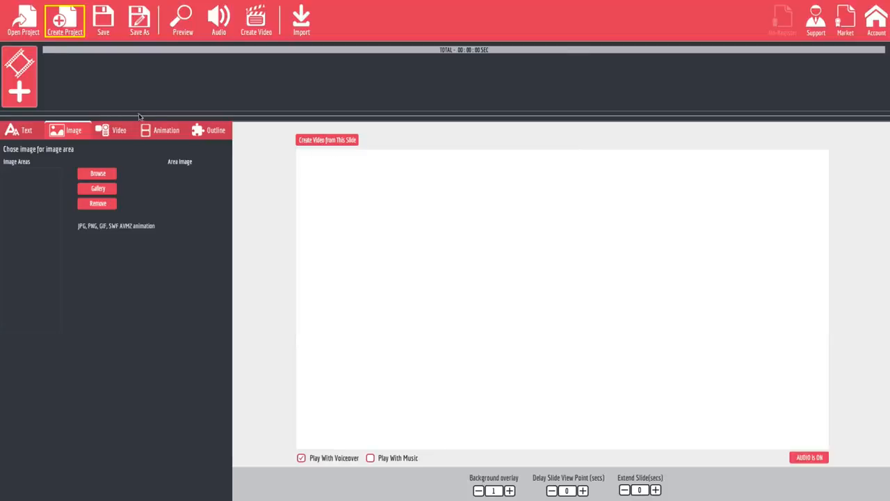
Create a new project named test and open the collection of animated slides for adding
click(62, 25)
click(417, 257)
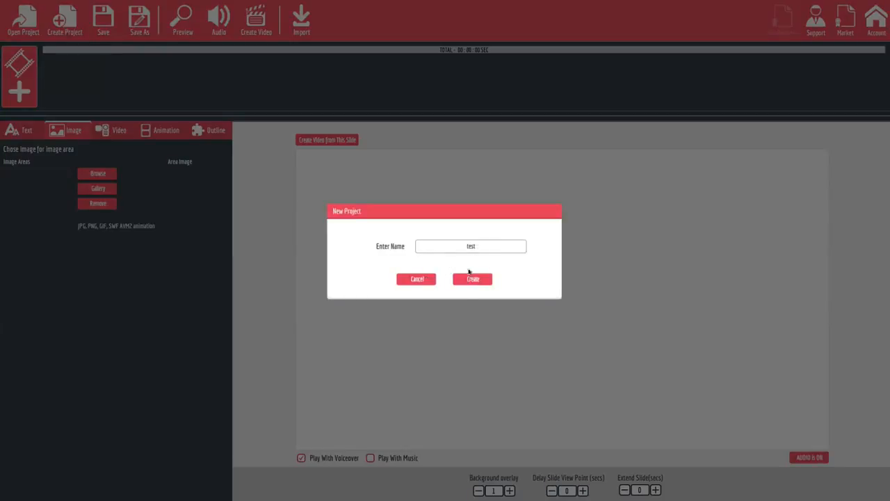
click(472, 279)
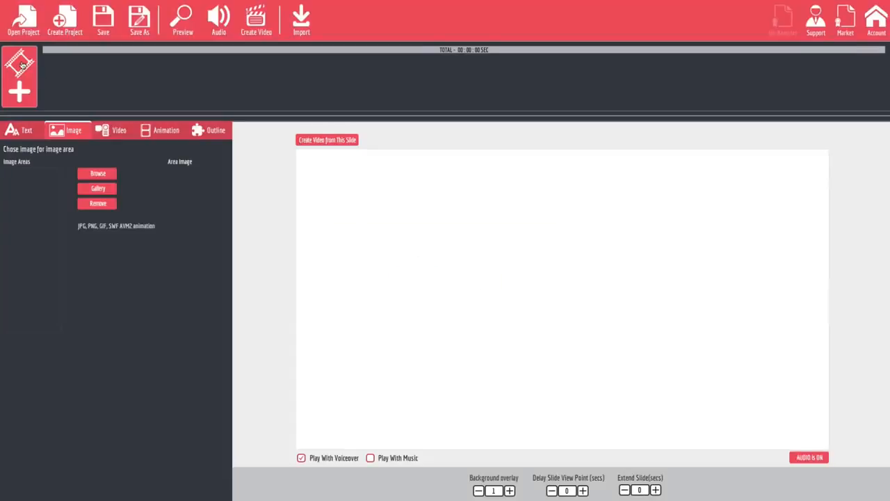
click(25, 86)
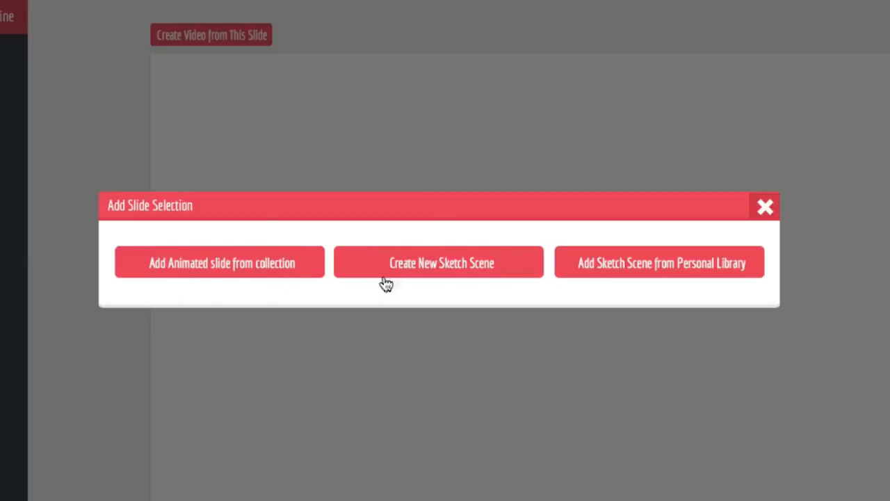
click(221, 268)
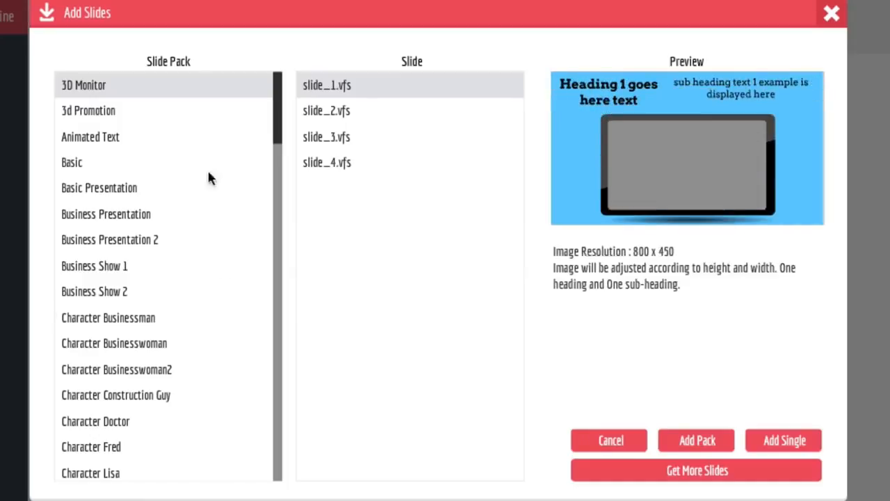
Preview slides 1 to 6 of the Moving Text 1 slide pack
drag(275, 117, 284, 233)
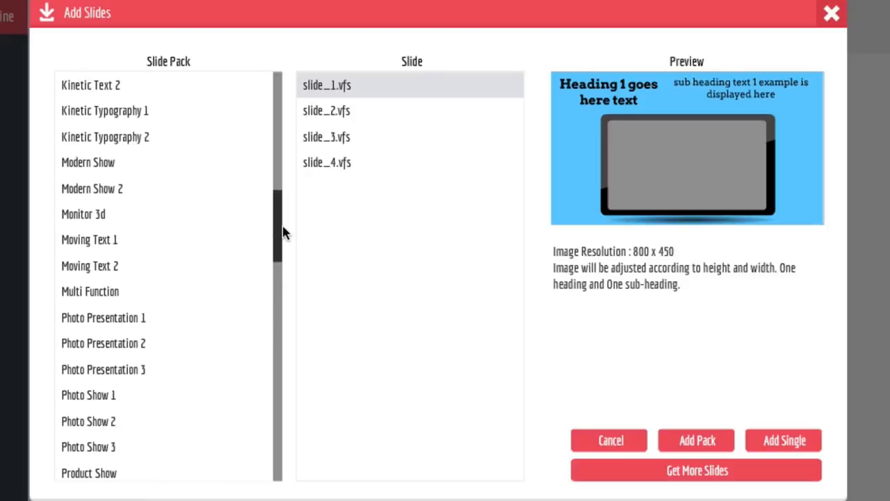
click(104, 240)
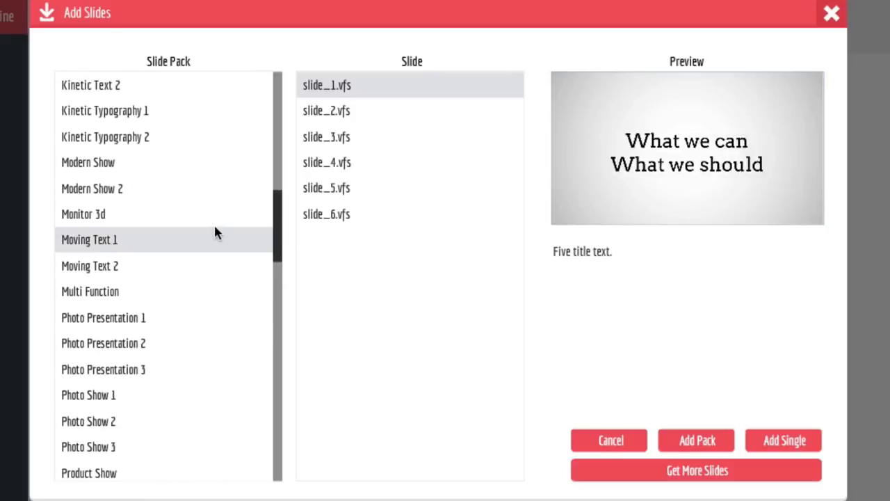
click(344, 111)
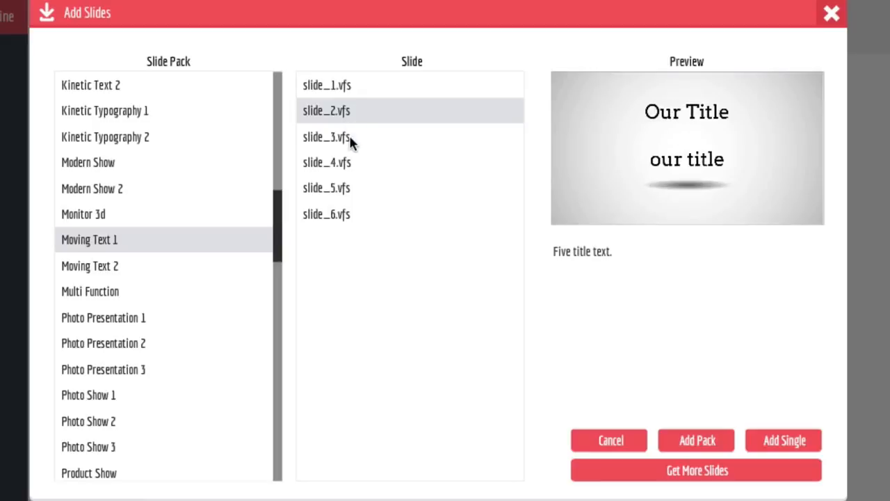
click(351, 139)
click(351, 162)
click(351, 188)
click(353, 214)
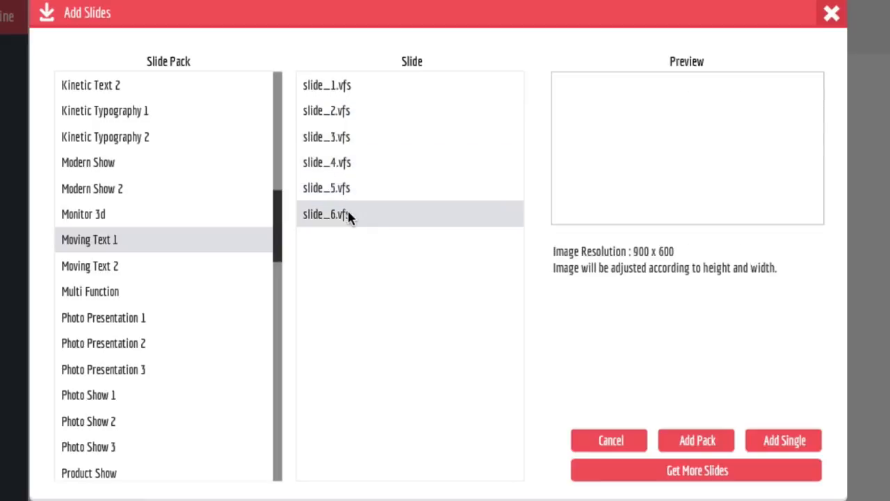
Preview the Monitor 3d, Modern Show 2 and Modern Show packs, plus several slides of Kinetic Typography 2
click(154, 214)
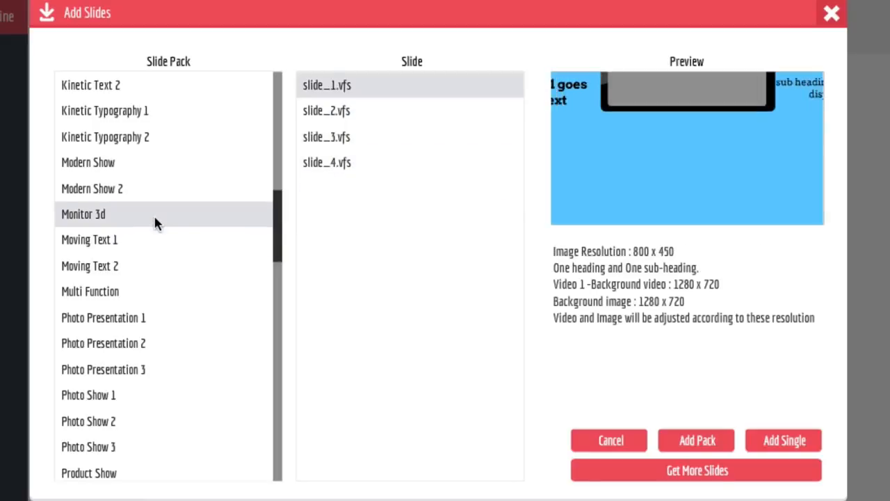
click(119, 188)
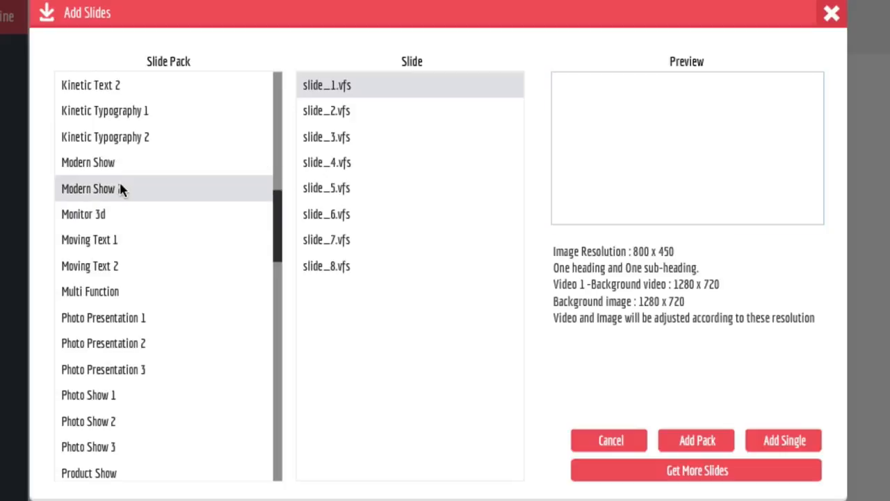
click(142, 159)
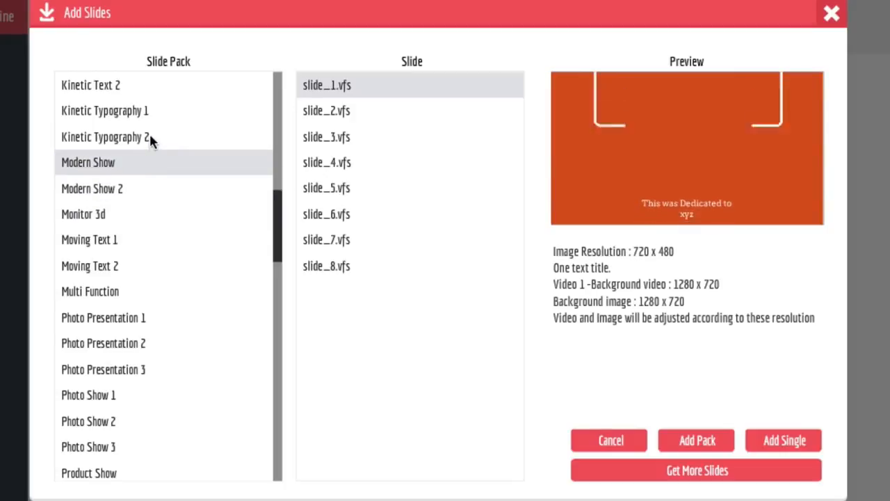
click(149, 135)
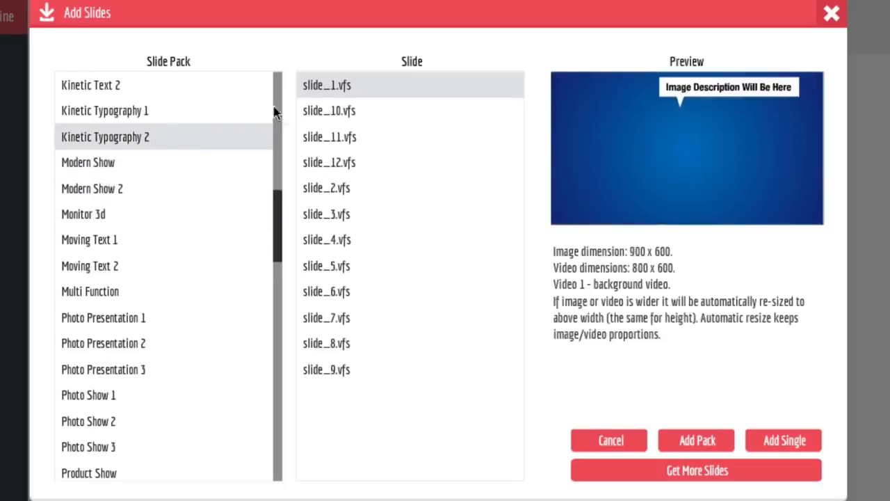
click(315, 113)
click(333, 163)
click(335, 216)
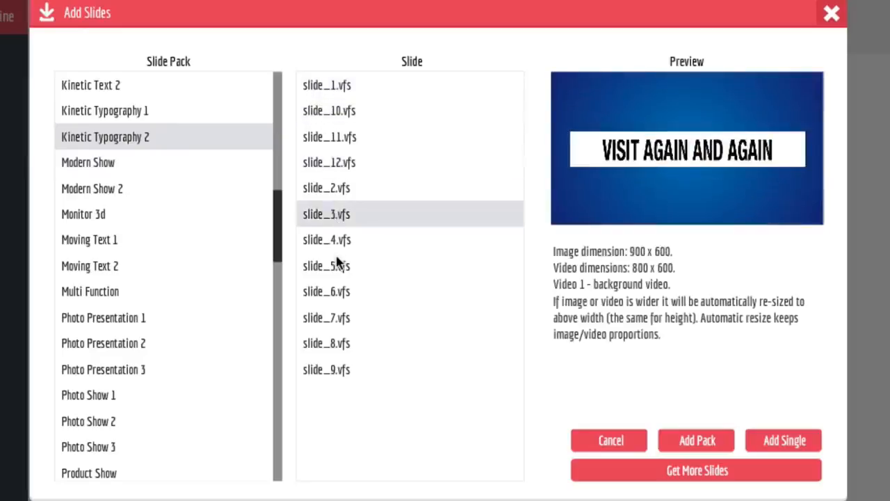
click(340, 266)
Preview the slides of the Photo Presentation 1 pack and add the whole pack to the project
scroll(108, 348, up, 1)
click(107, 362)
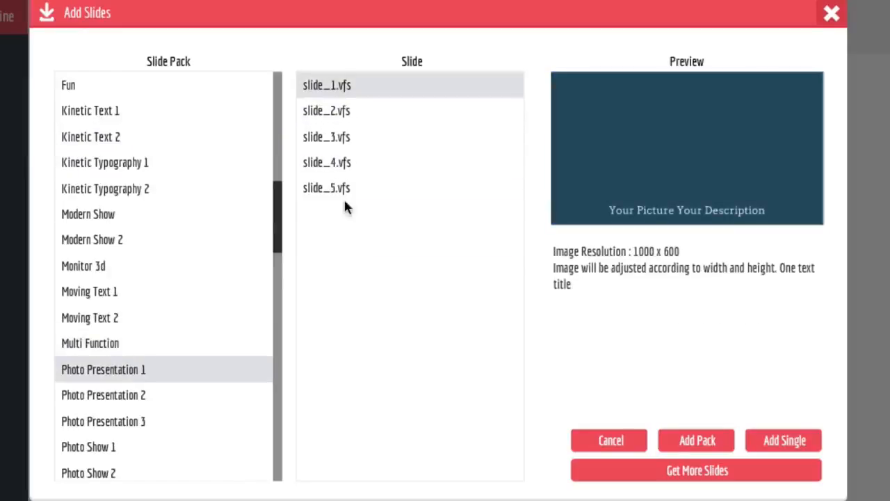
click(373, 118)
click(362, 143)
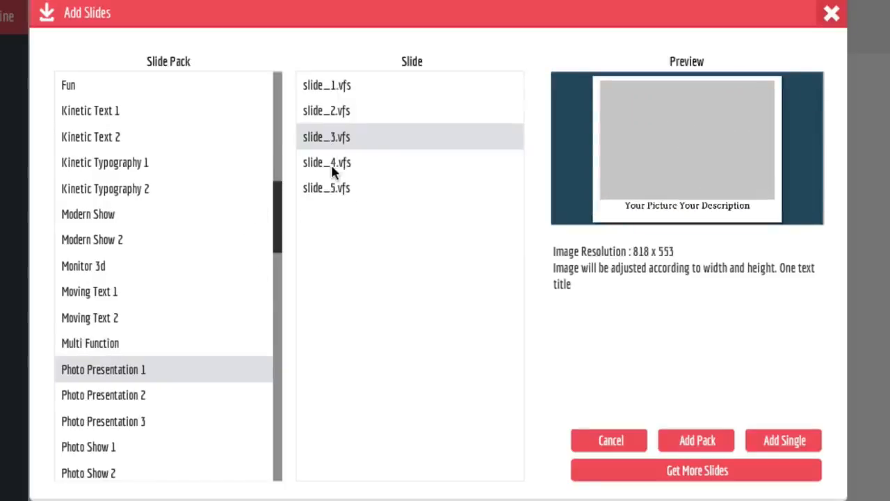
click(330, 163)
click(330, 188)
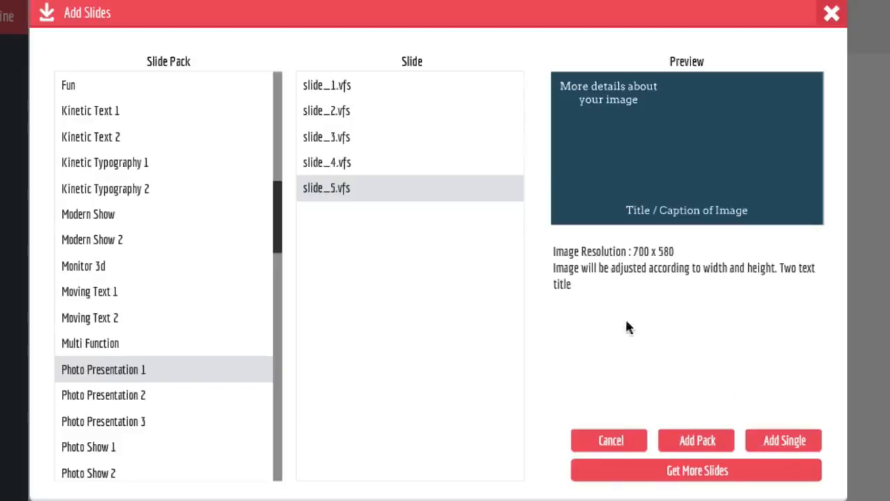
click(352, 88)
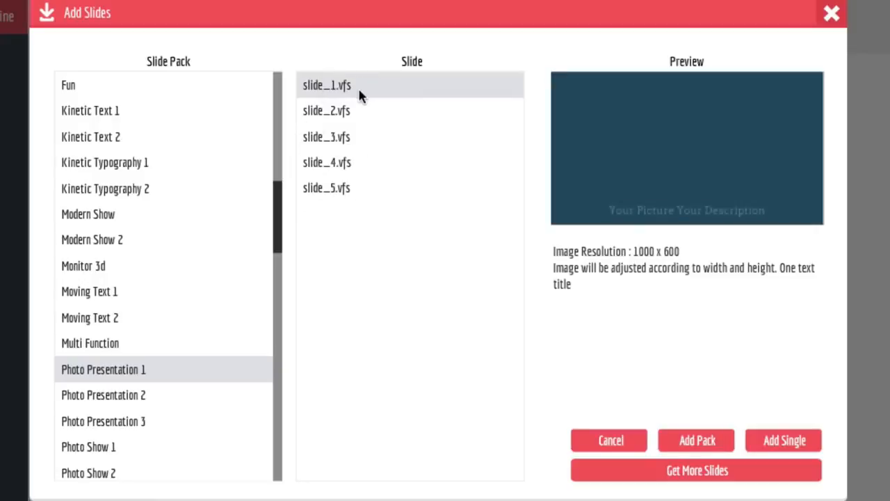
click(355, 111)
click(351, 138)
click(350, 163)
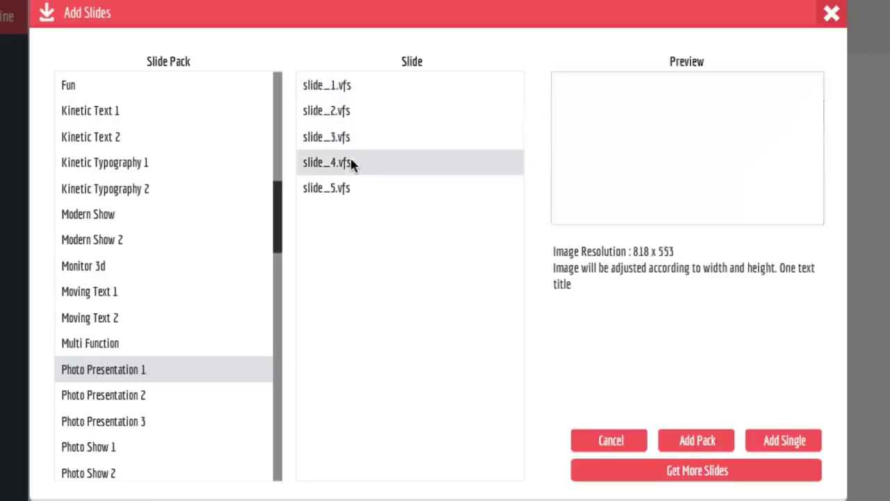
click(355, 189)
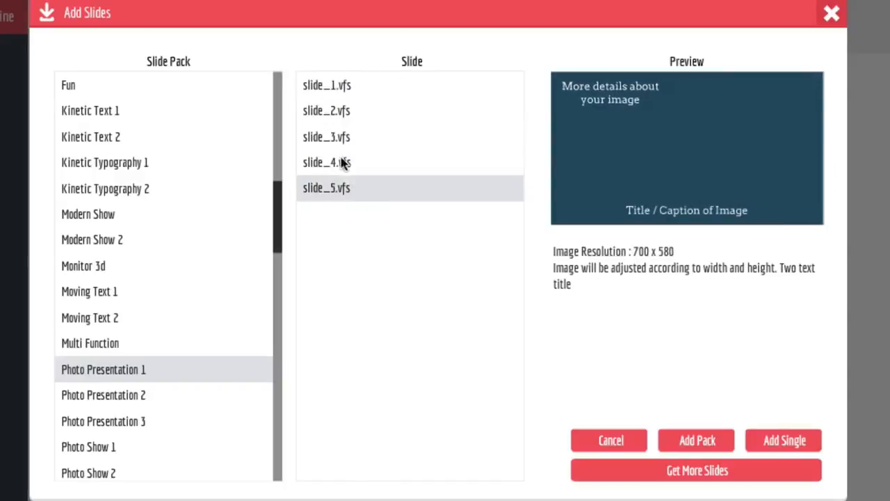
click(335, 87)
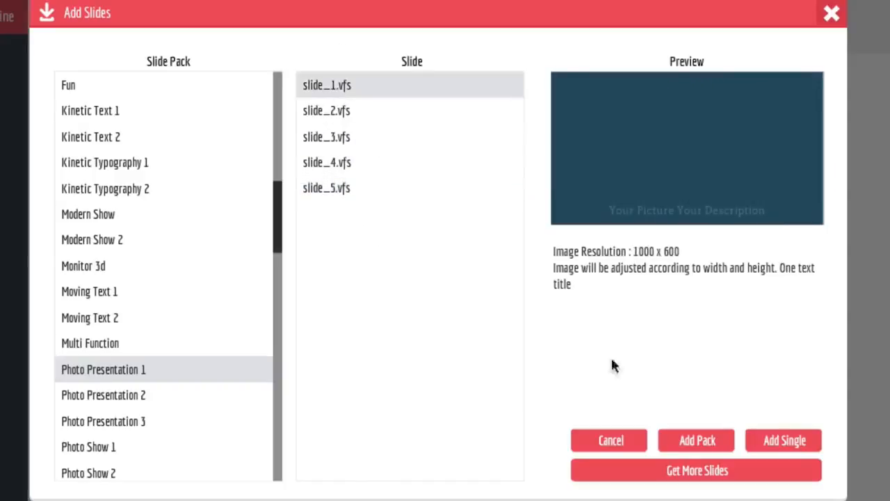
click(697, 438)
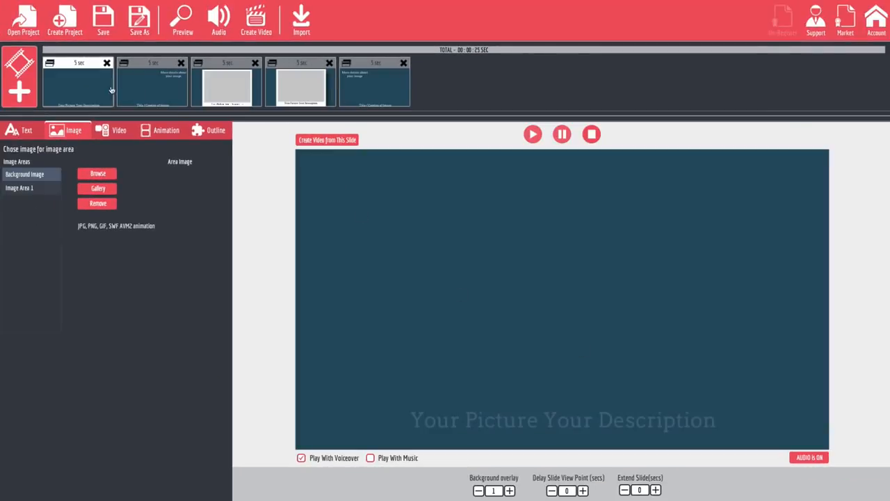
View the second to fifth slides of the added pack one after another
click(139, 89)
click(216, 88)
click(306, 81)
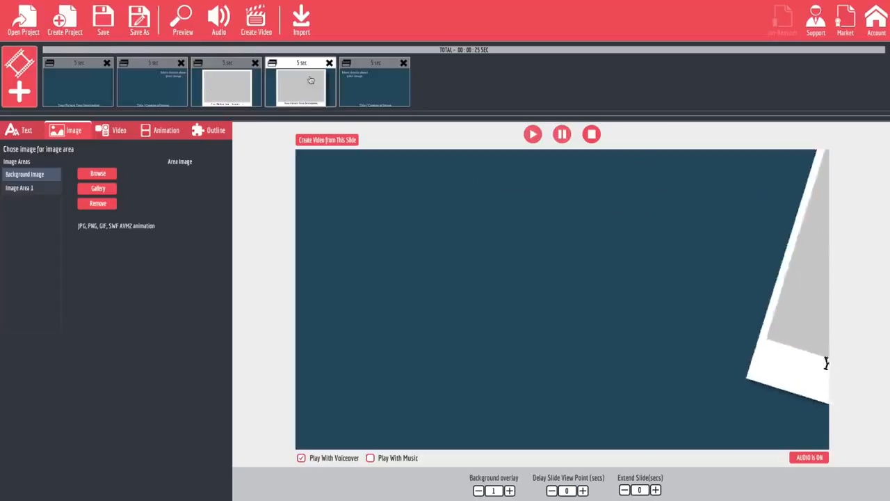
click(363, 78)
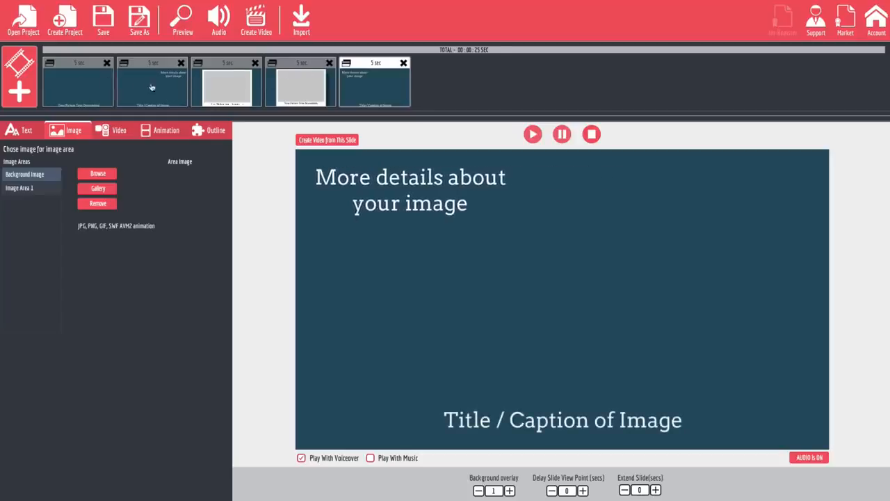
Replace the text of Text Area 1 on the first slide with "Check Out My Image"
click(76, 97)
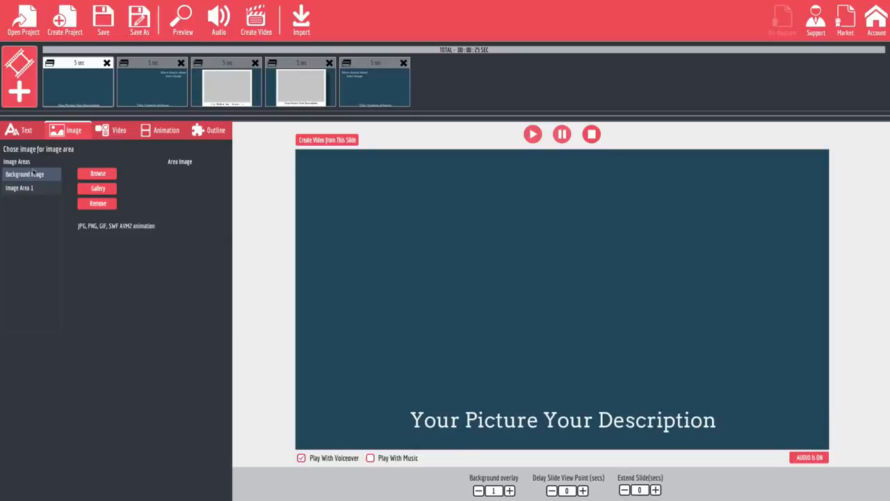
click(33, 140)
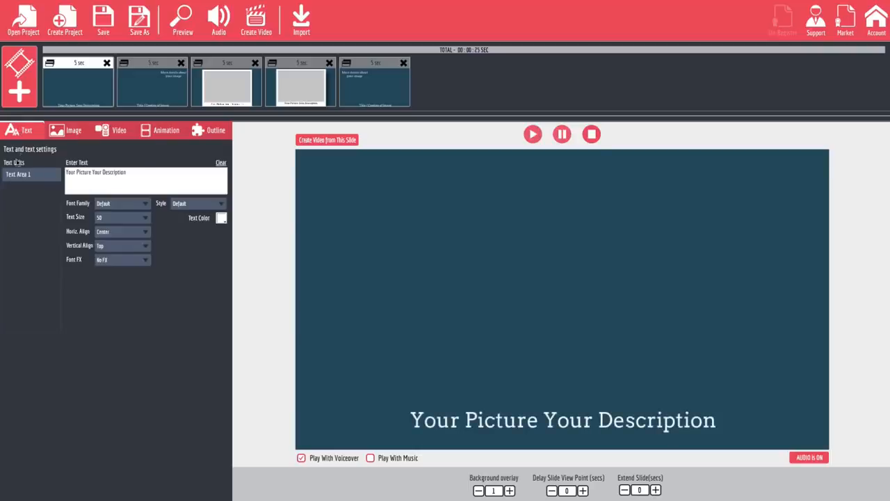
key(ctrl+a)
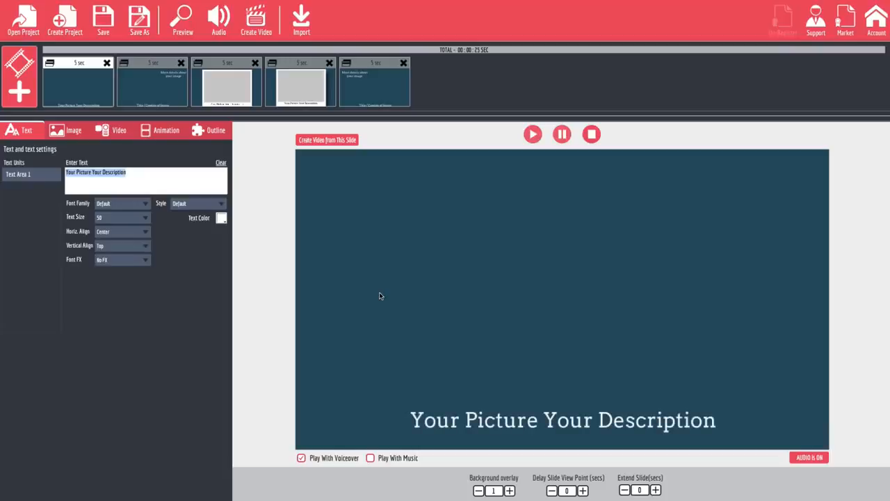
text(Che)
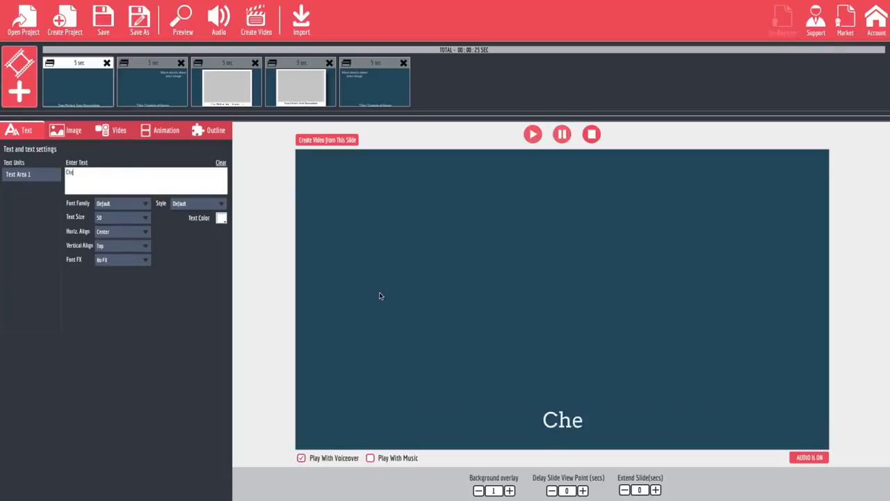
text(ck Out)
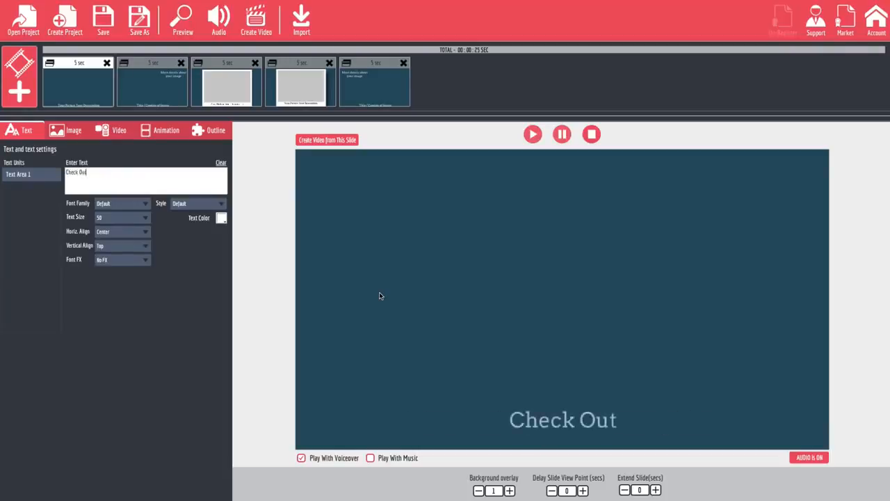
text( My Image)
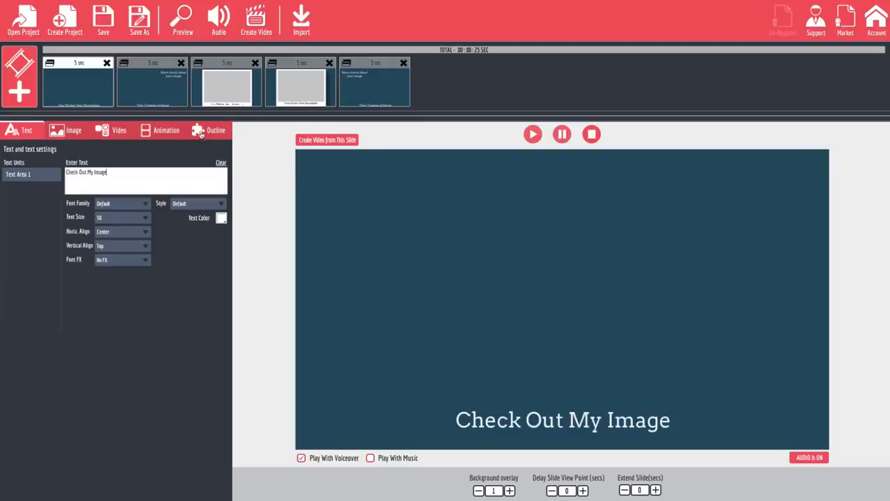
Select Image Area 1 on the first slide and check whether the slide offers any video areas
click(69, 132)
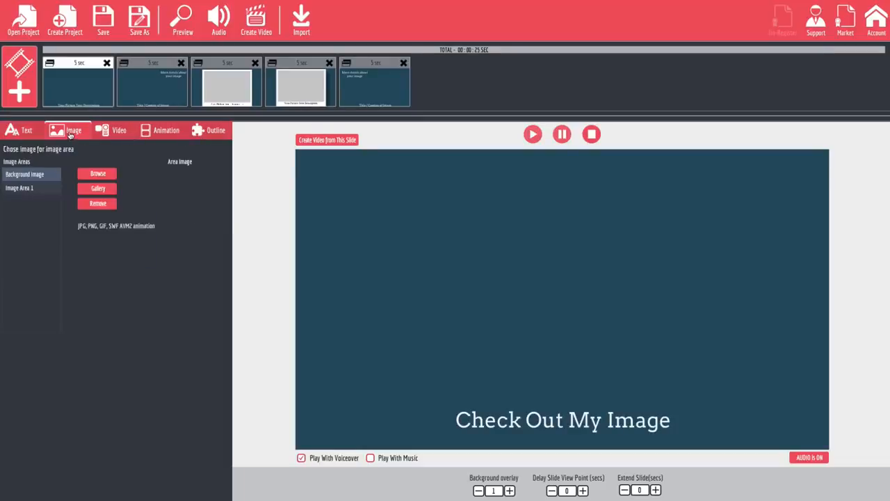
click(31, 189)
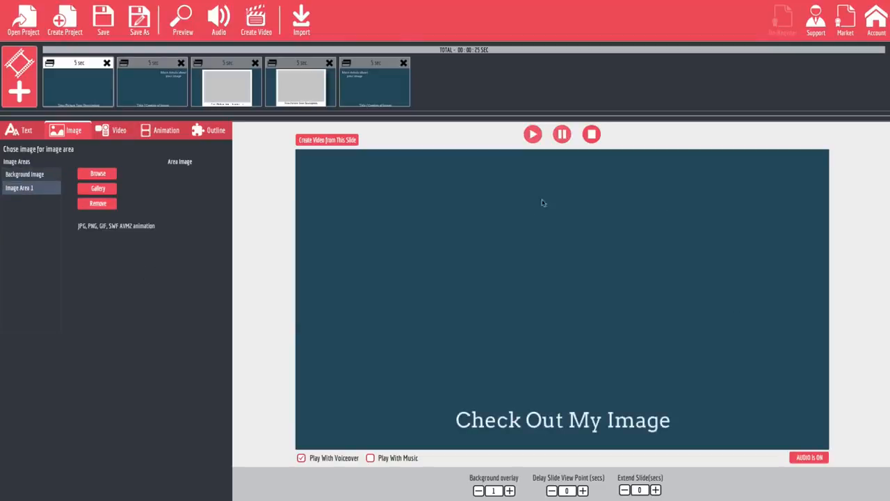
click(116, 134)
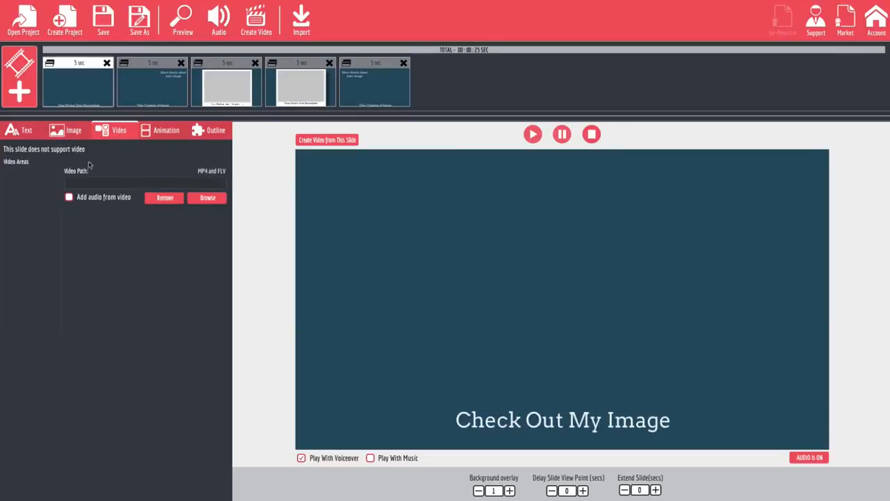
click(66, 135)
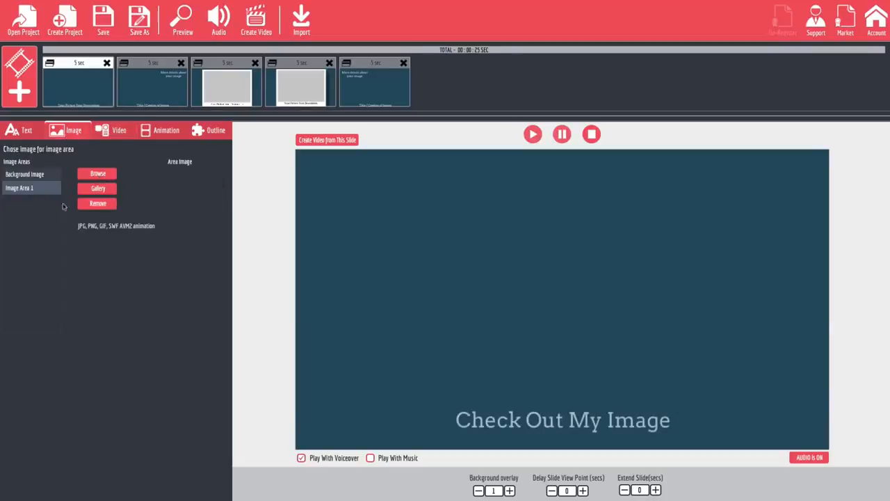
Browse the image gallery's character folders from Character Businessman through Character Doctor
click(98, 189)
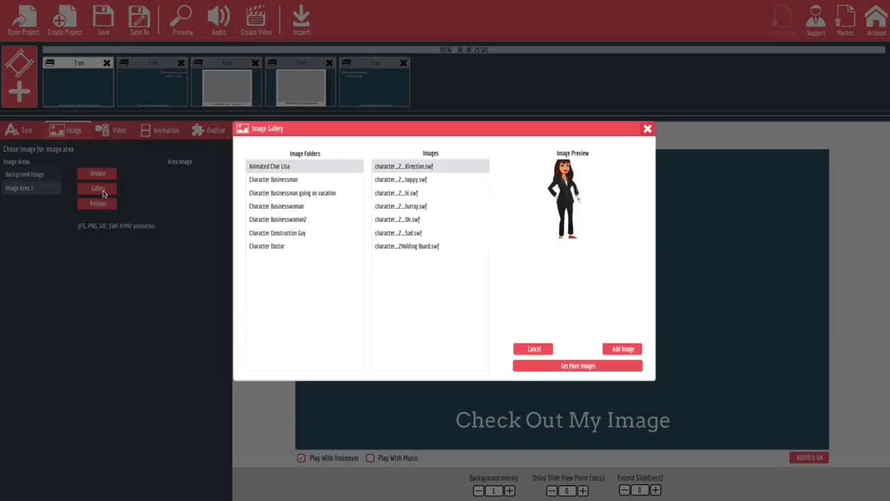
click(283, 180)
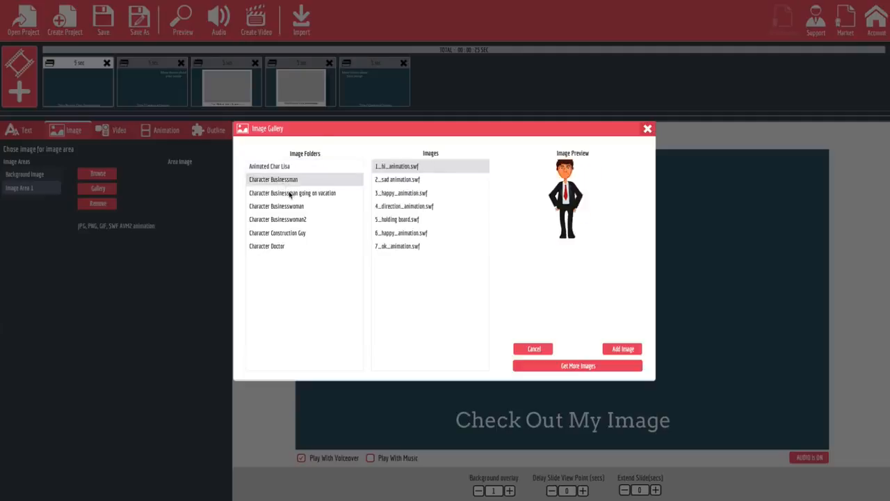
click(286, 193)
click(288, 207)
click(290, 220)
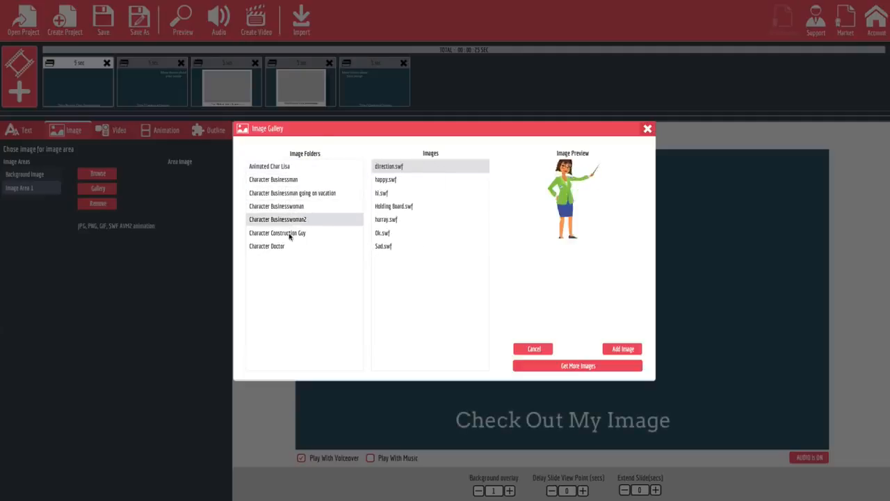
click(293, 234)
click(285, 247)
Preview several Character Doctor animations, including Hi_animation.swf and Direction_animation.swf, and close the gallery without adding one
click(399, 207)
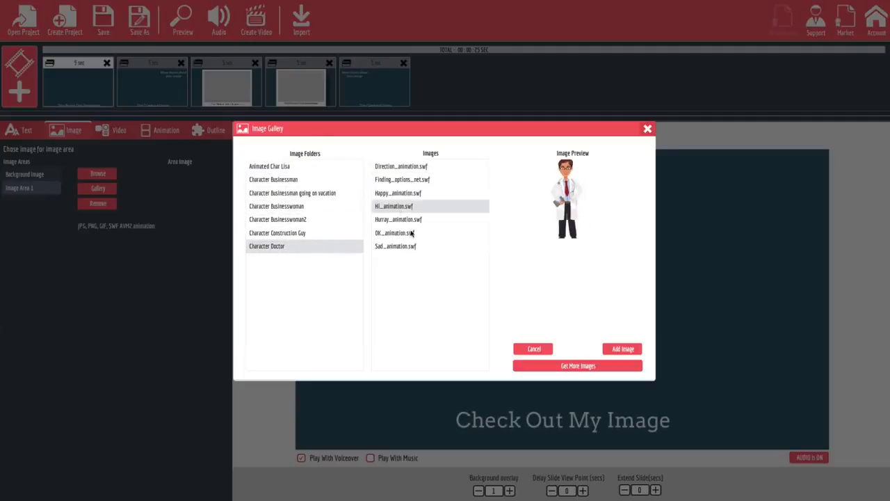
click(410, 233)
click(406, 247)
click(416, 206)
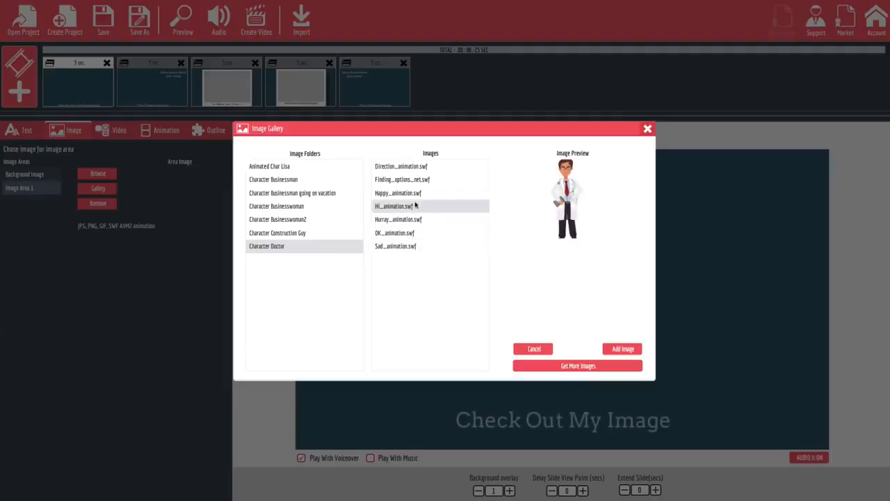
click(421, 179)
click(420, 167)
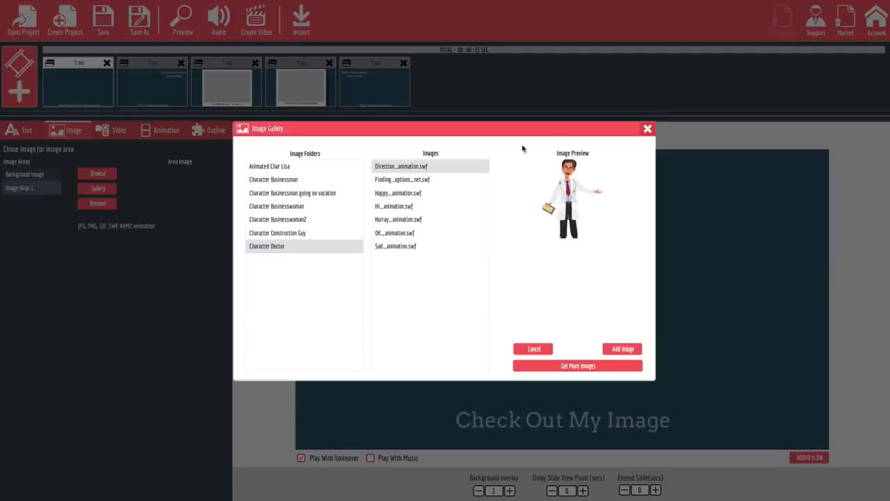
click(647, 130)
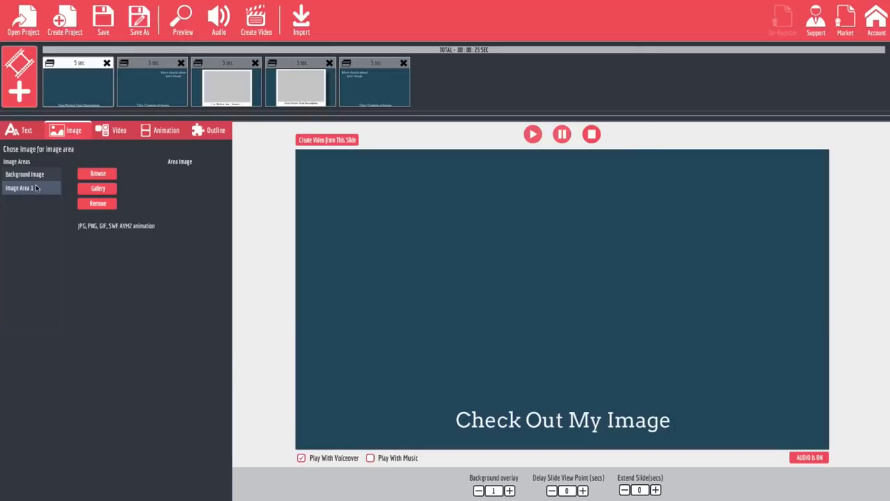
Browse for an Image Area 1 picture file in the BusinessStockPhotos1 folder under Stock
click(98, 173)
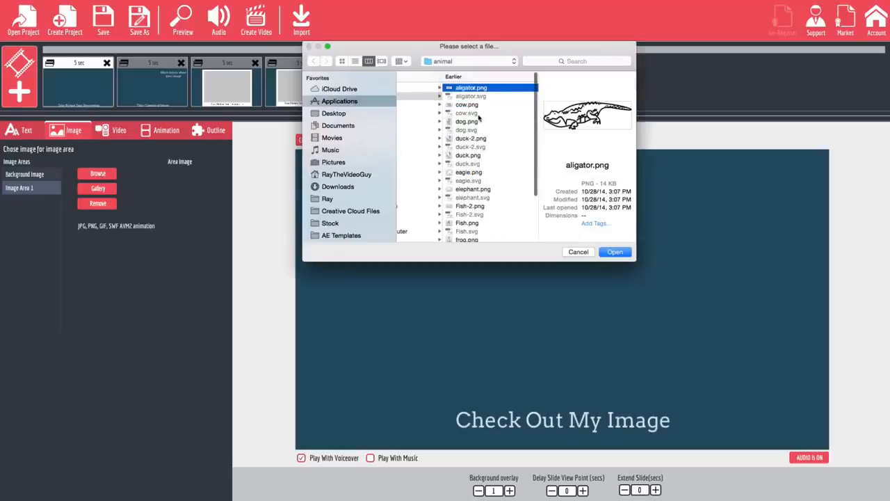
scroll(474, 123, left, 5)
scroll(474, 124, left, 5)
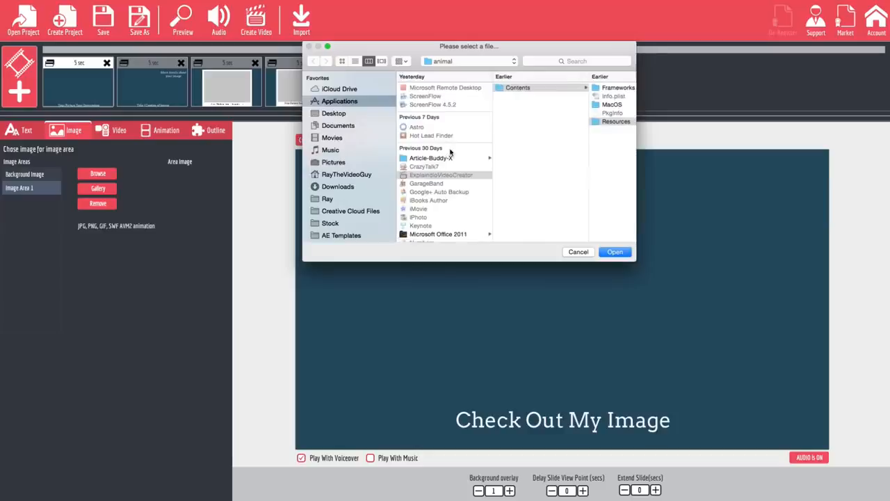
scroll(443, 190, down, 3)
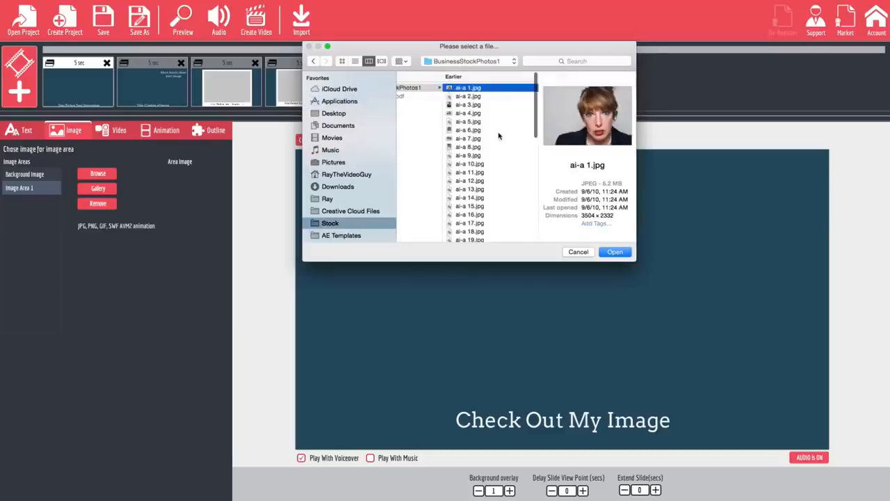
Preview several of the stock photos and insert ai-a 36.jpg into Image Area 1 of the first slide
click(468, 130)
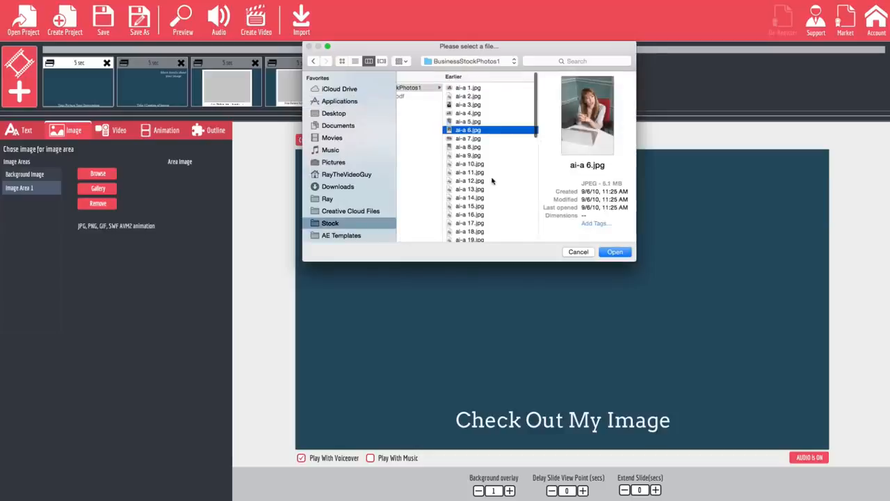
click(494, 180)
click(493, 207)
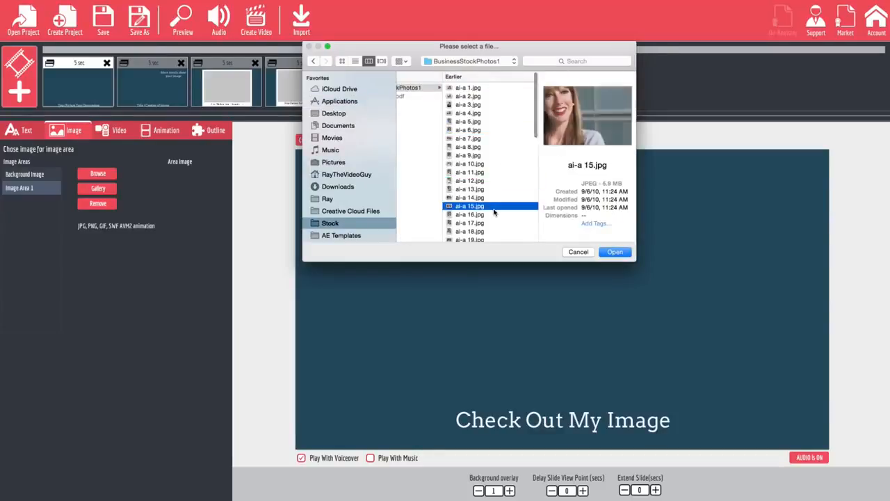
click(491, 222)
scroll(491, 205, down, 5)
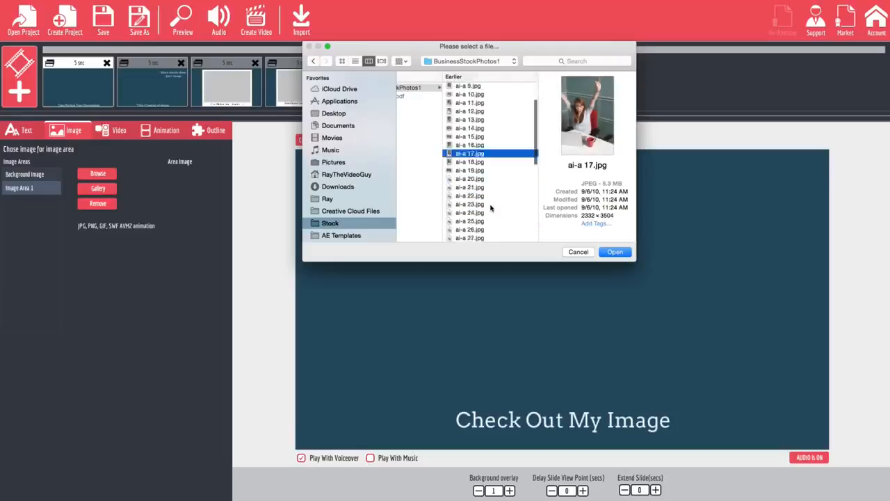
click(491, 207)
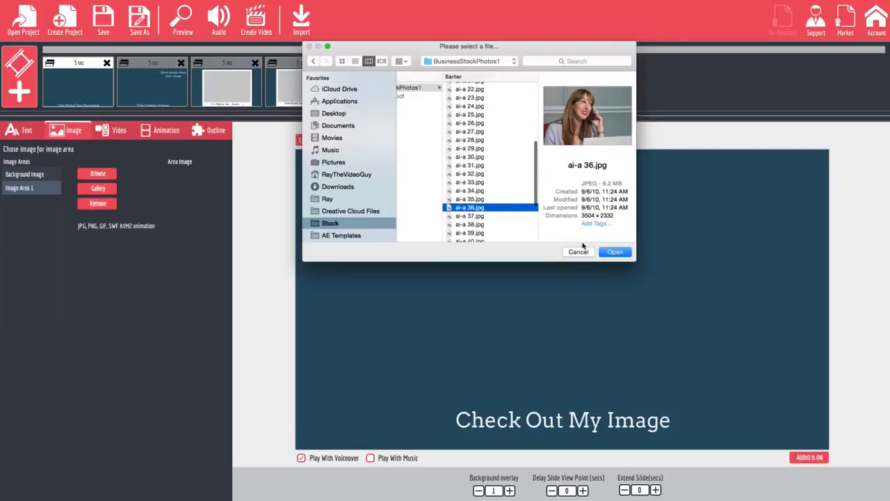
click(614, 253)
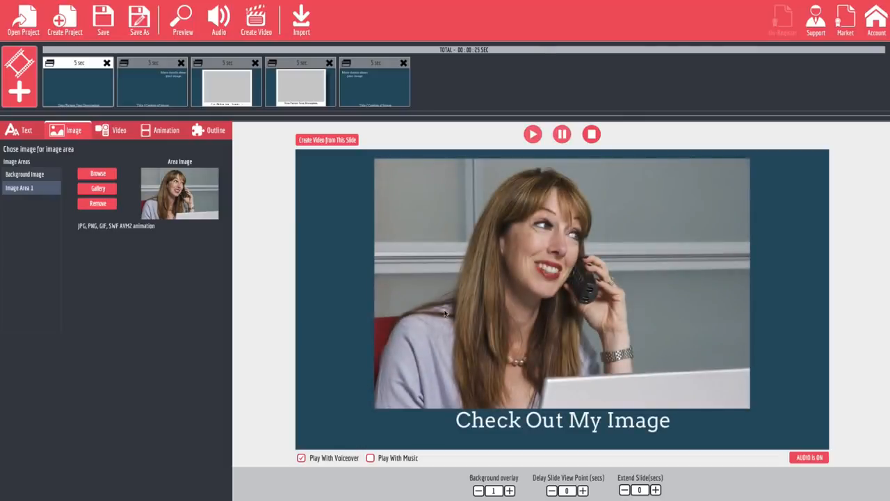
Enable Animation 1 on the first slide, try its variants and set it to 5
click(165, 135)
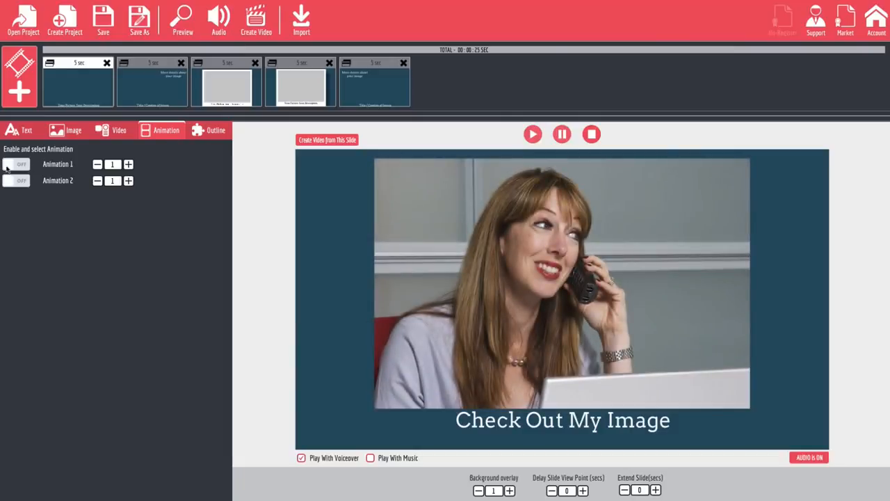
click(9, 165)
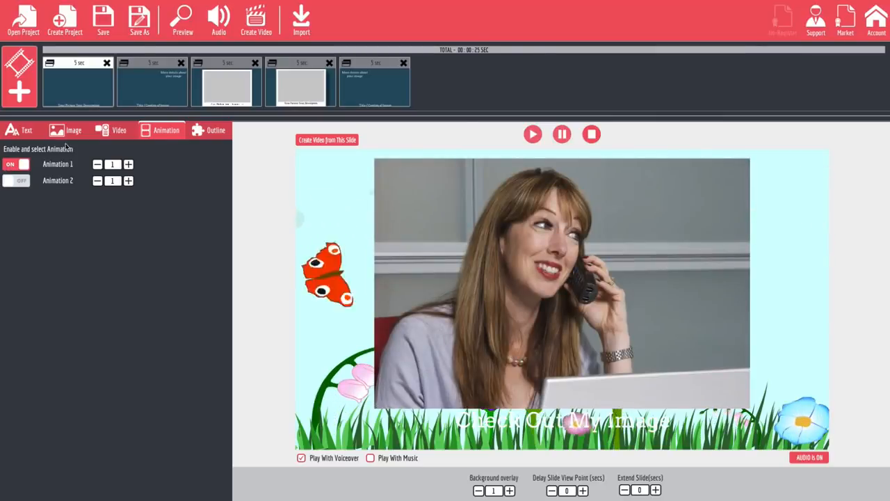
click(128, 164)
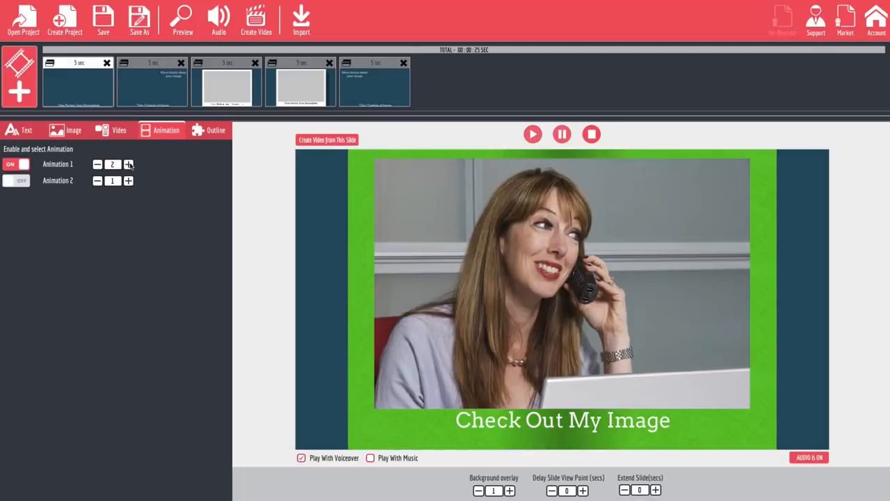
click(129, 164)
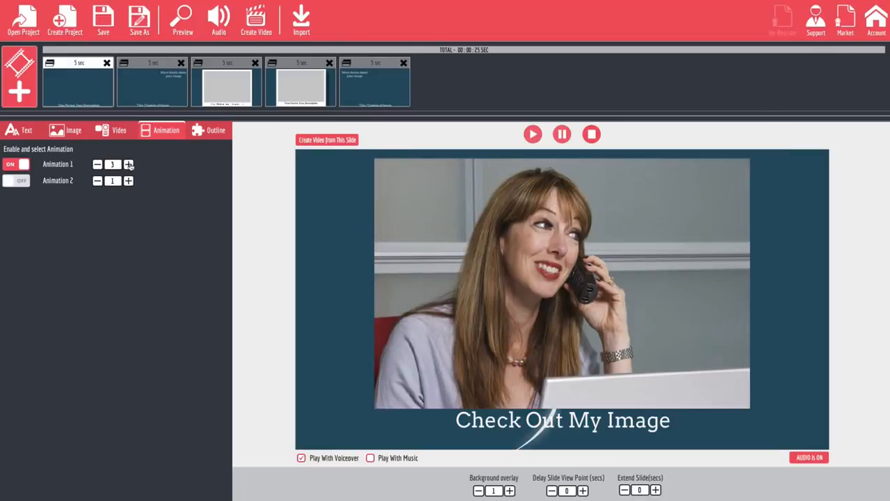
click(128, 164)
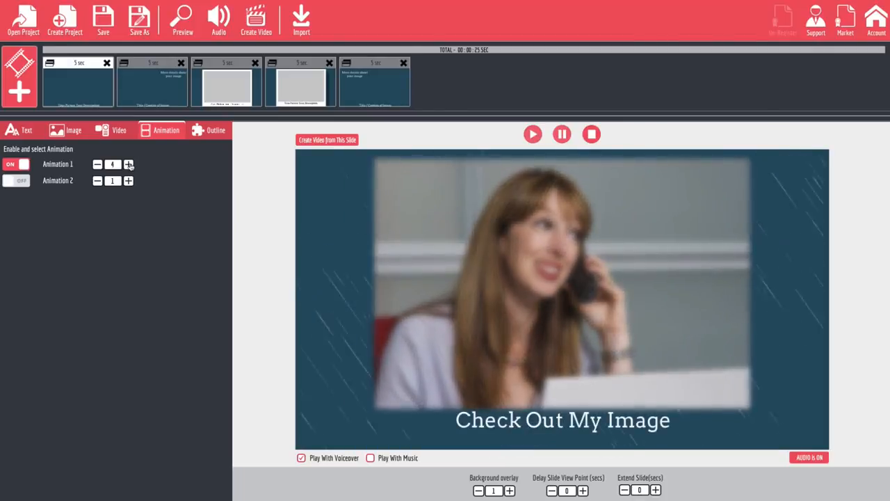
click(129, 164)
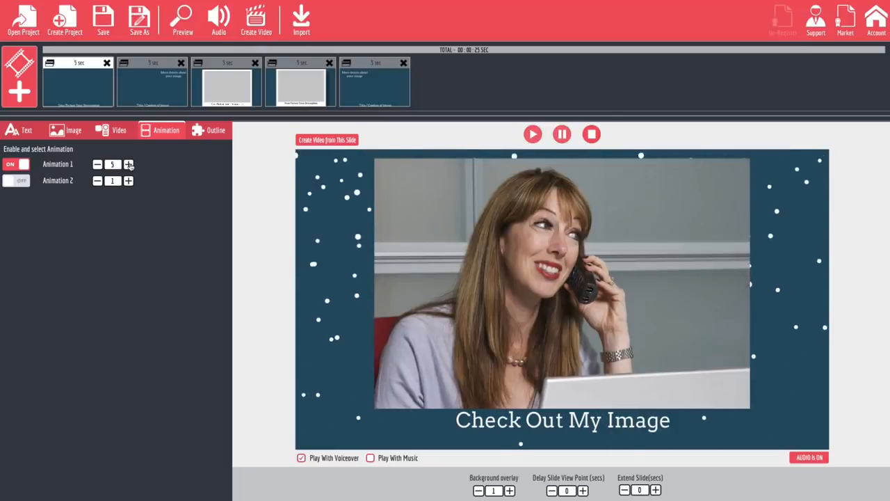
click(129, 164)
click(98, 164)
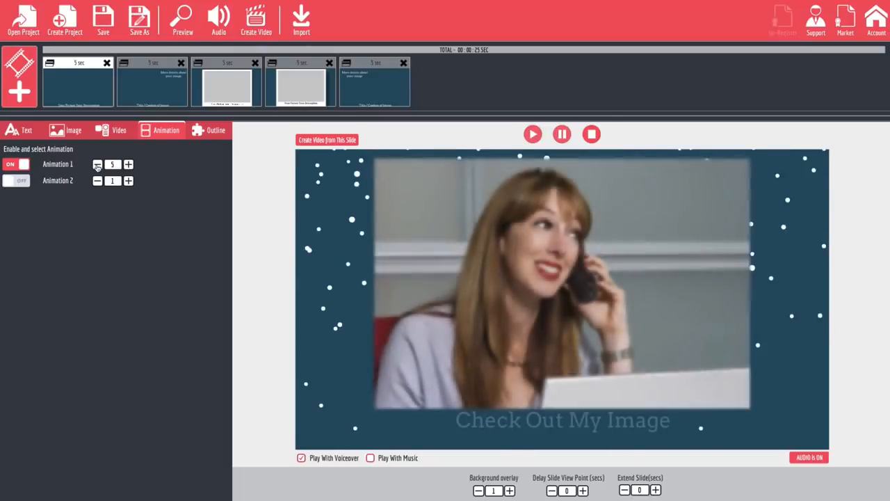
Try out several Animation 2 variants on the first slide and switch that animation off again
click(16, 180)
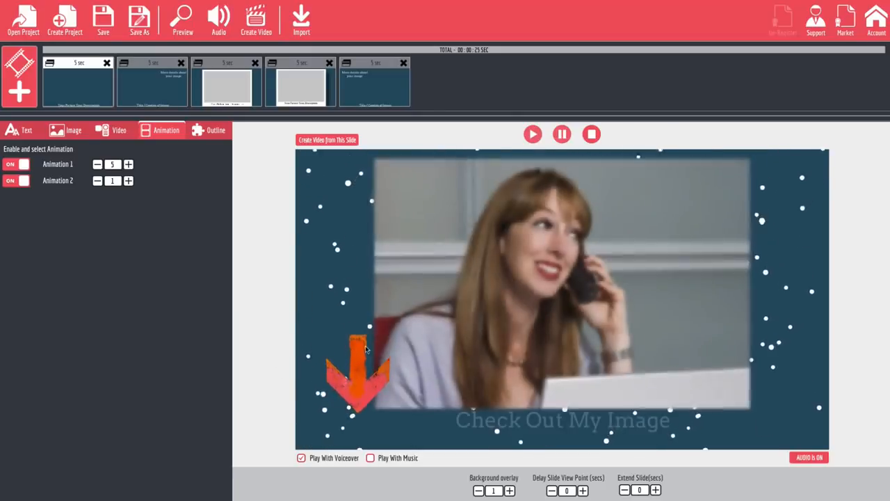
click(128, 180)
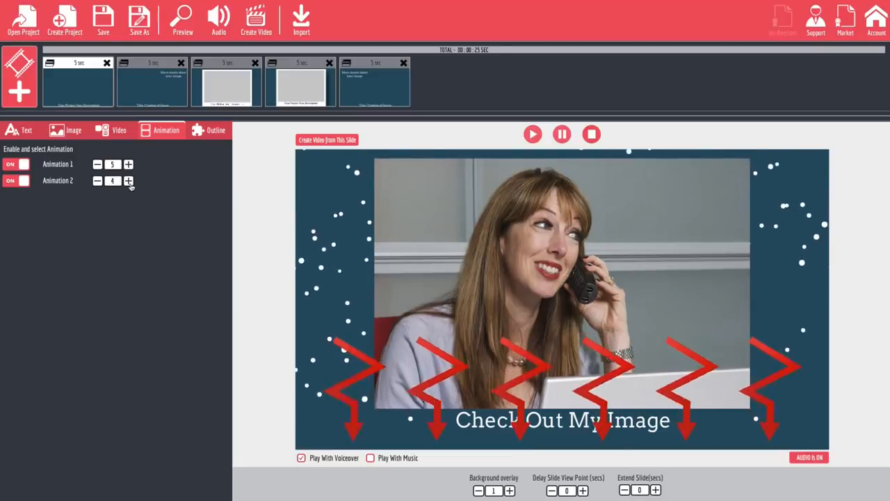
click(128, 180)
click(128, 181)
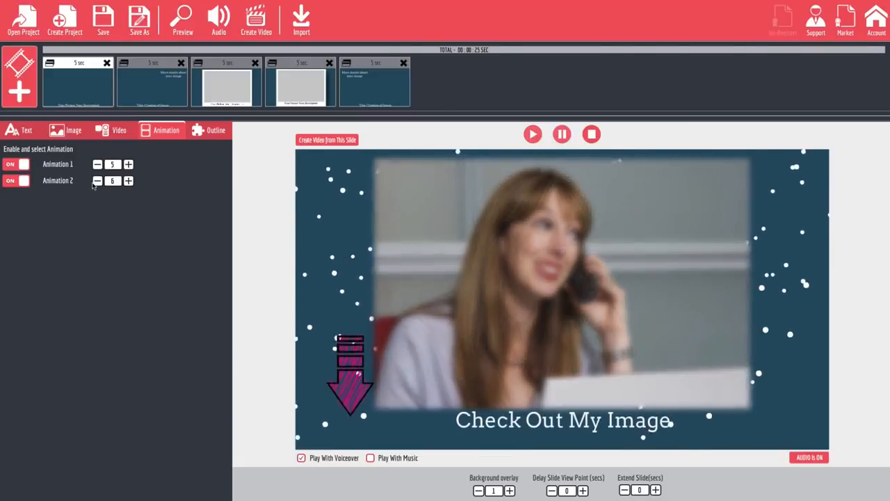
click(97, 181)
click(98, 181)
click(98, 180)
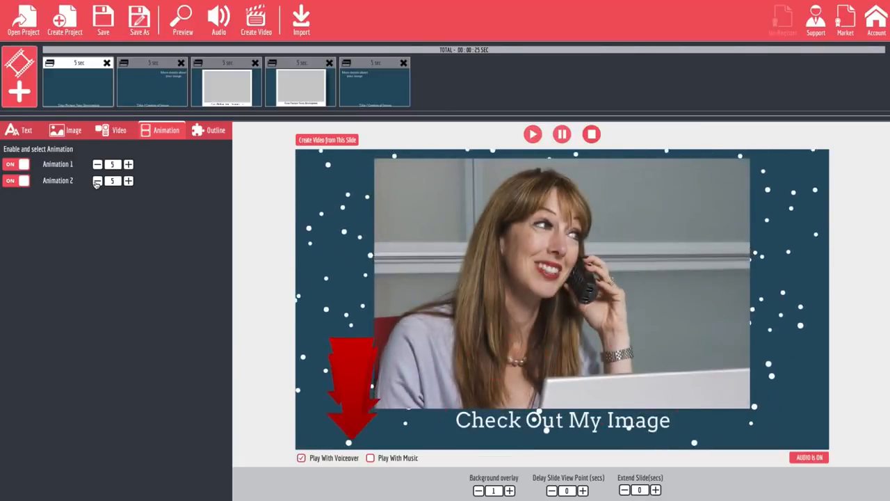
click(12, 183)
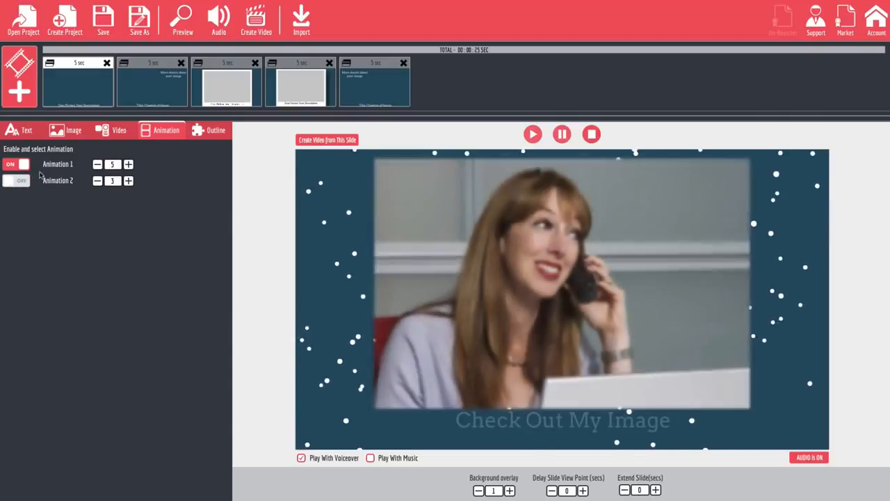
Toggle Outline Area1 of the first slide off and on again, and set its X Offset to 5
click(208, 133)
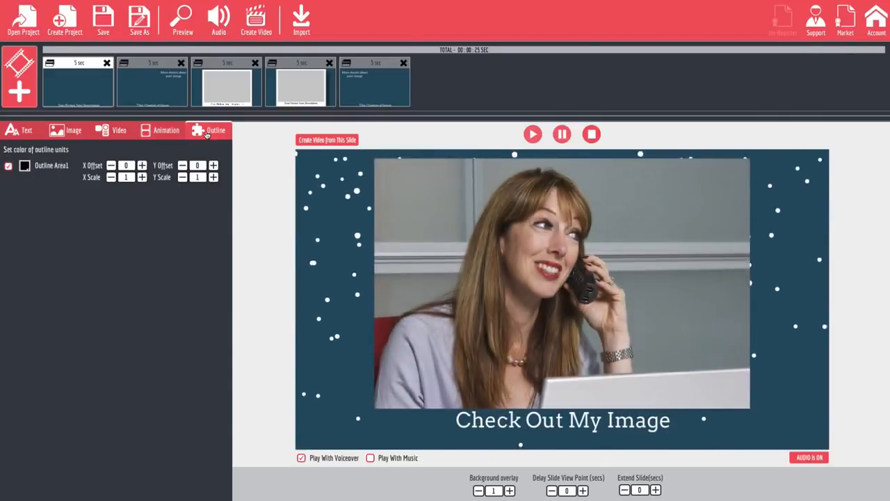
click(9, 167)
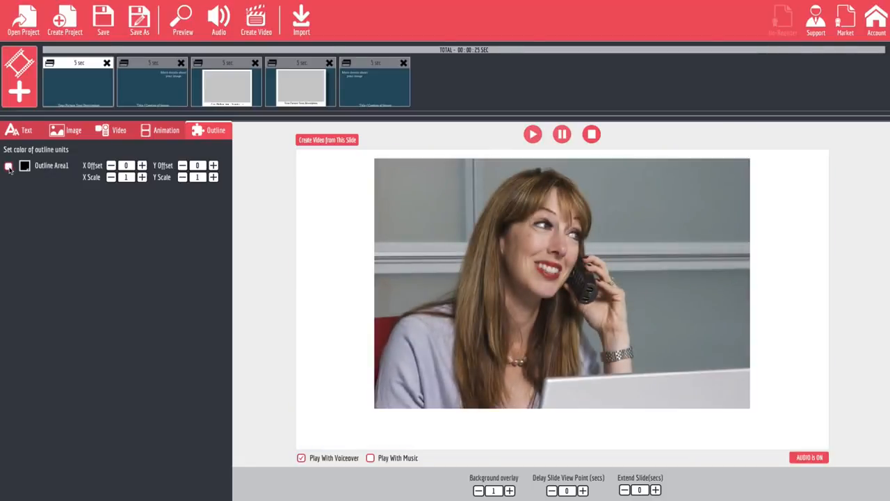
click(142, 165)
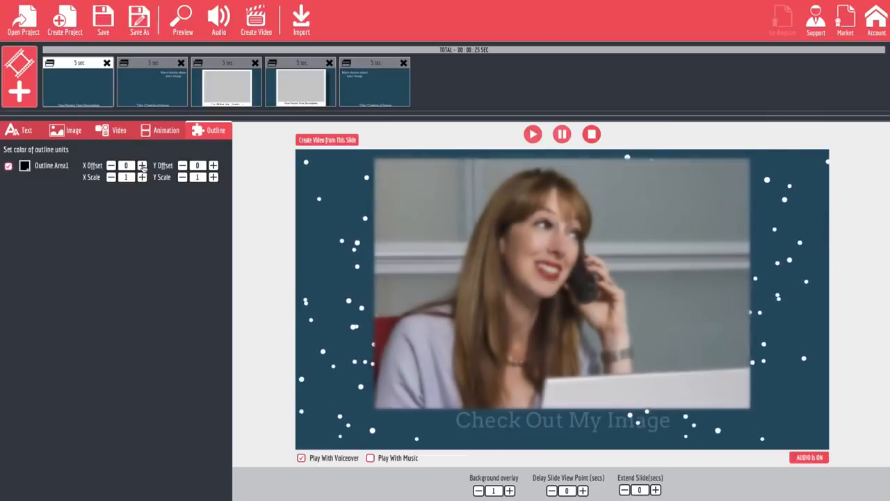
click(142, 166)
click(142, 165)
click(142, 165)
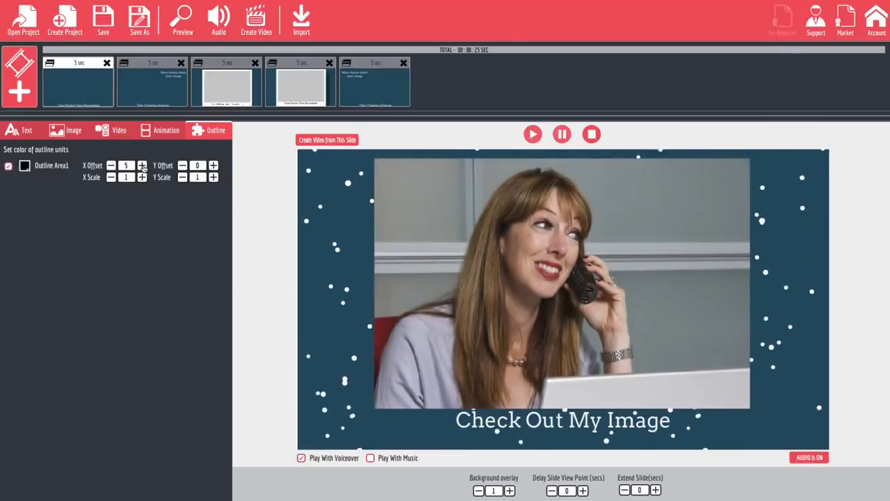
Raise the X Offset of Outline Area1 on the first slide to 12
click(141, 165)
click(142, 166)
click(142, 165)
click(142, 165)
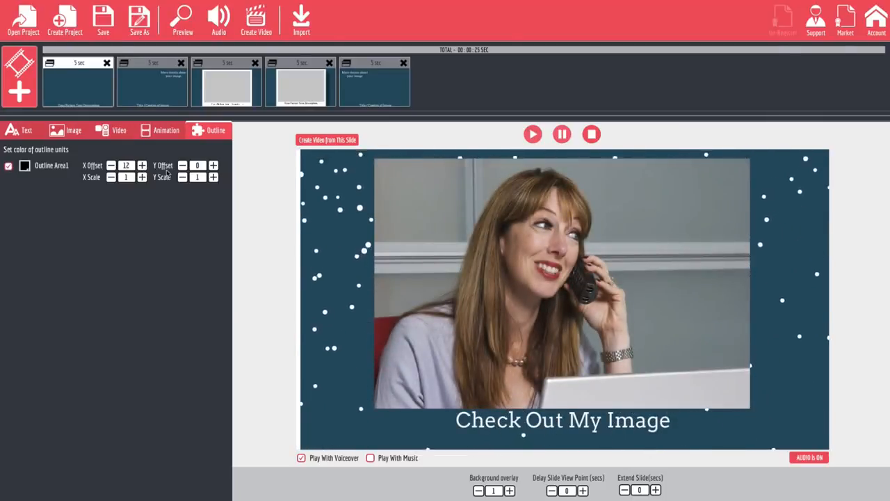
Try Y Offset values for Outline Area1 up to 26 and down to -27, and return the Y Offset to 0
click(214, 165)
click(213, 165)
click(213, 165)
click(214, 165)
click(213, 165)
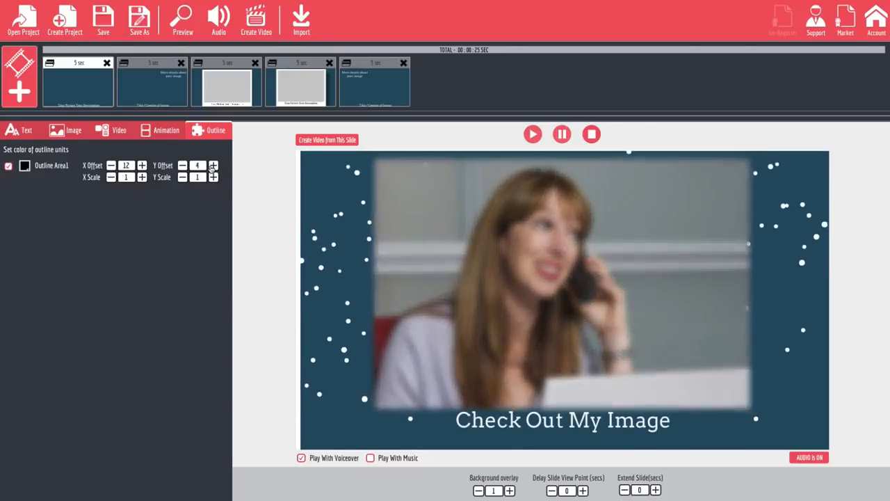
click(213, 165)
click(213, 166)
click(213, 165)
click(214, 166)
click(214, 165)
click(214, 166)
click(213, 165)
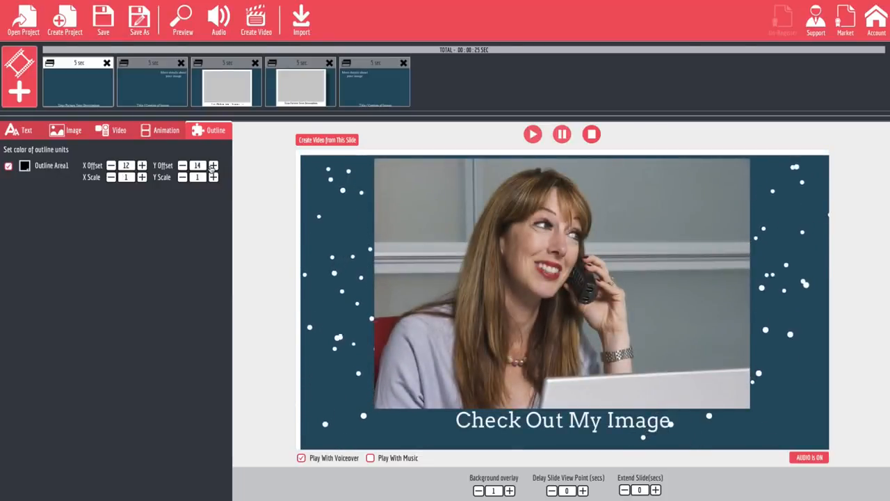
click(214, 165)
click(214, 166)
click(214, 165)
click(214, 166)
click(213, 165)
click(213, 165)
click(213, 165)
click(214, 165)
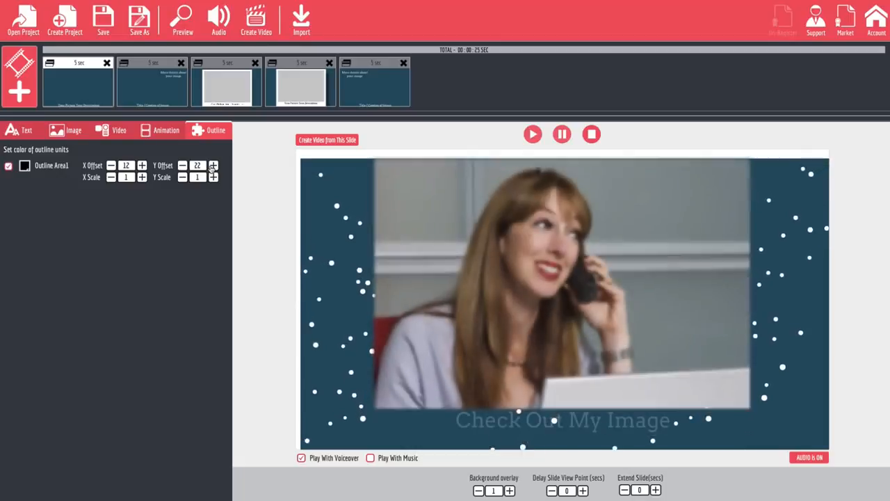
click(213, 165)
click(213, 166)
click(213, 166)
click(214, 166)
click(214, 166)
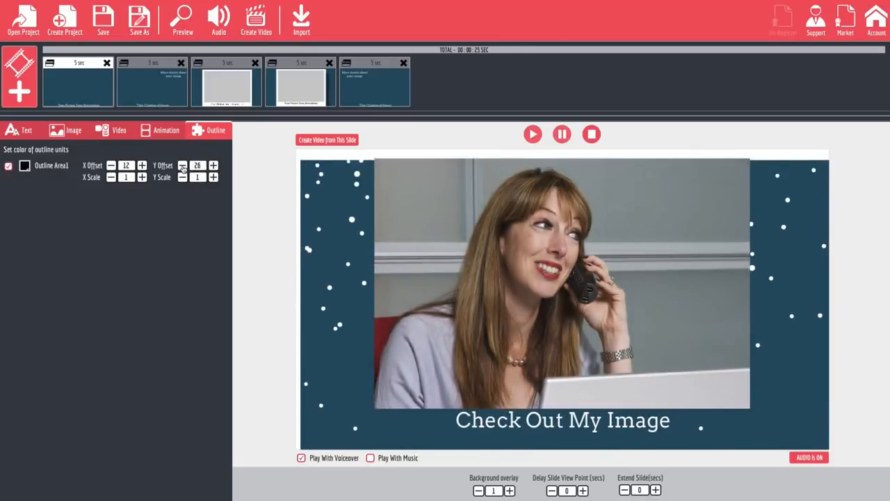
click(182, 165)
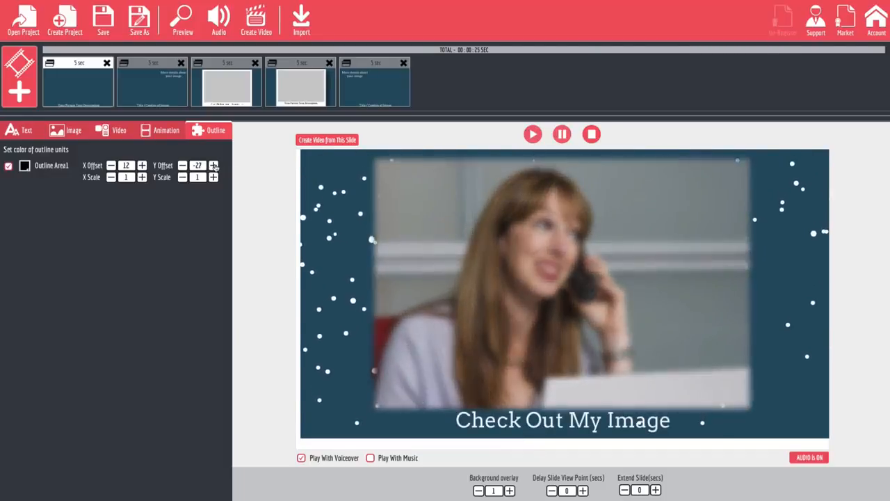
click(214, 166)
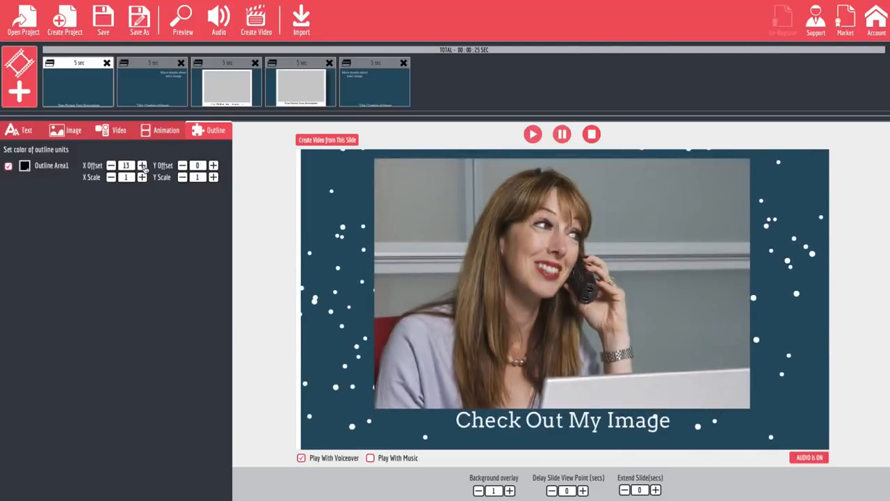
Try negative and positive X Offset values for Outline Area1 and set it to 0, keeping X Scale at 1
click(111, 166)
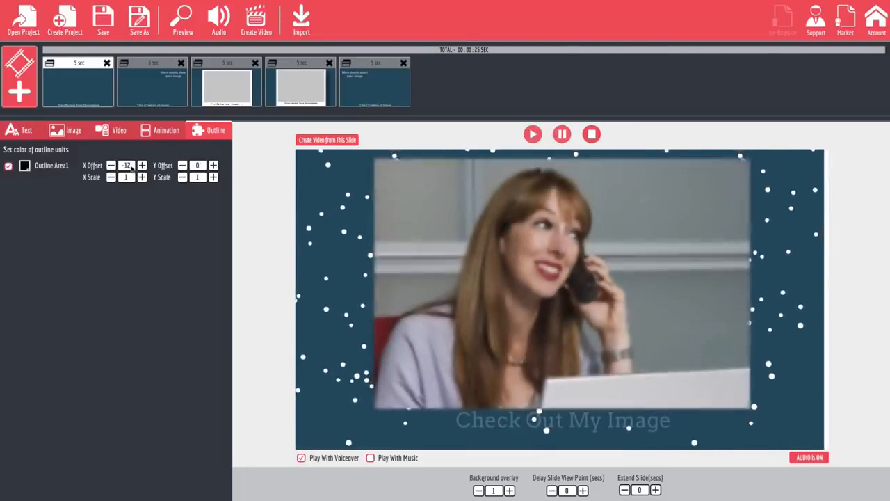
click(142, 165)
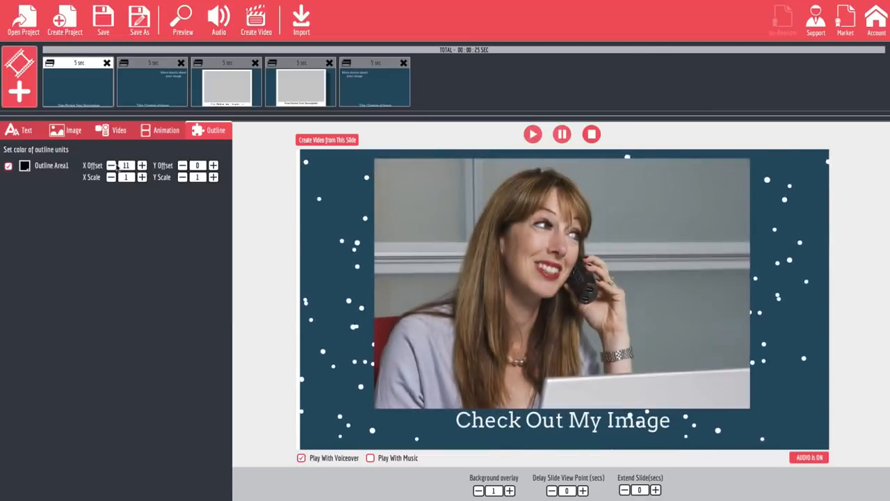
click(111, 166)
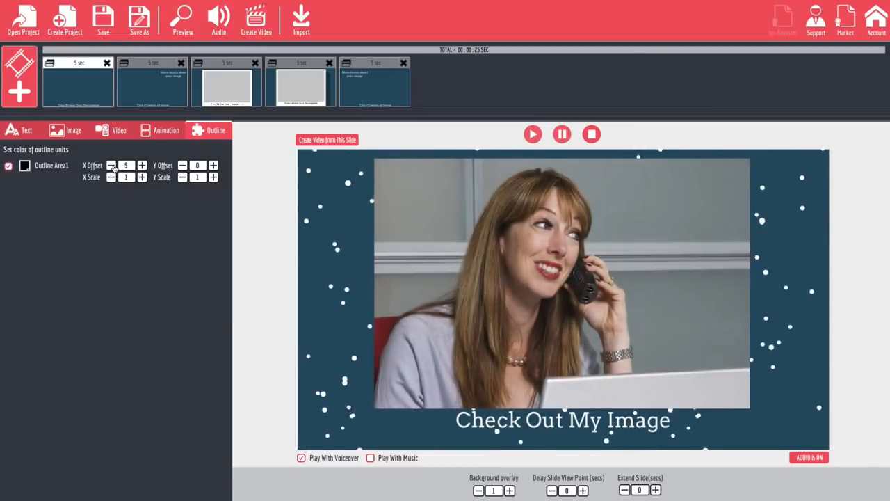
click(112, 165)
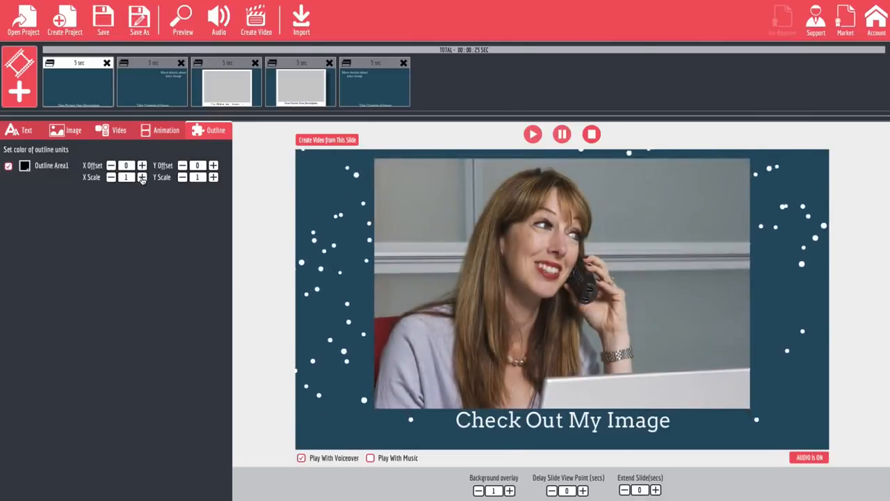
click(111, 177)
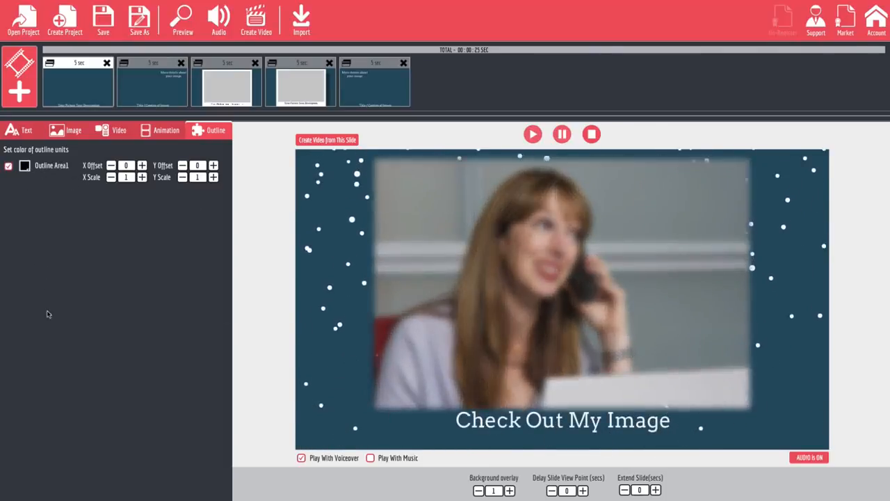
Try the Cabin, Changa One and Cinzel fonts on Text Area 1 of the first slide and set its font family to Comfortaa
click(30, 128)
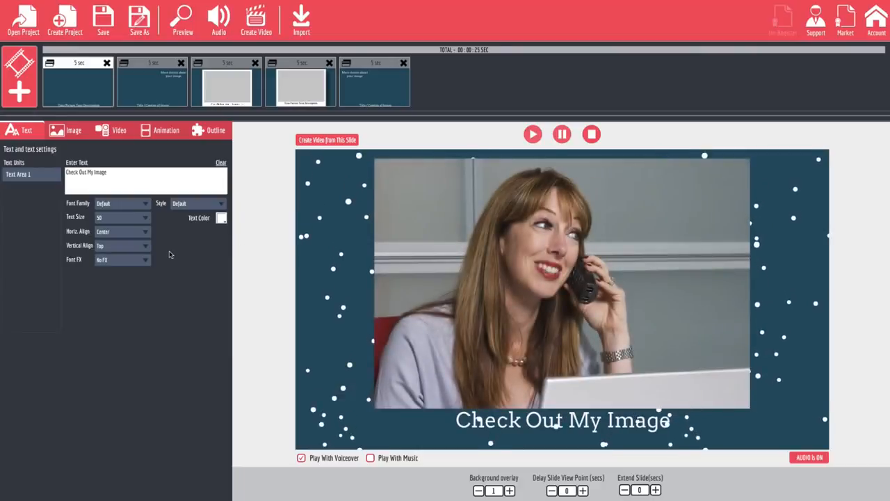
click(136, 206)
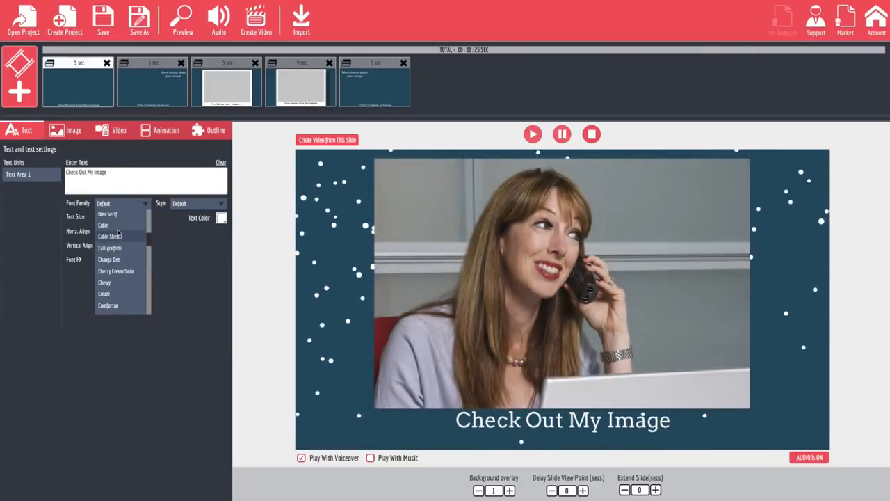
click(116, 231)
click(122, 203)
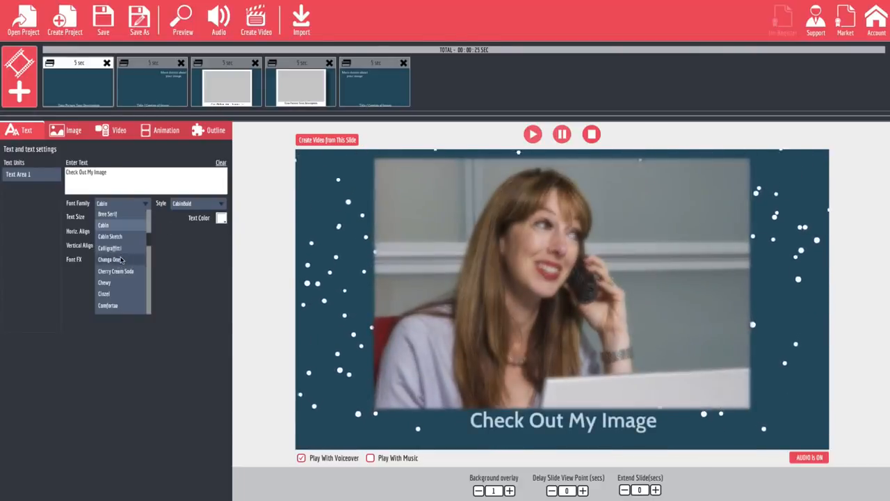
click(118, 260)
click(136, 205)
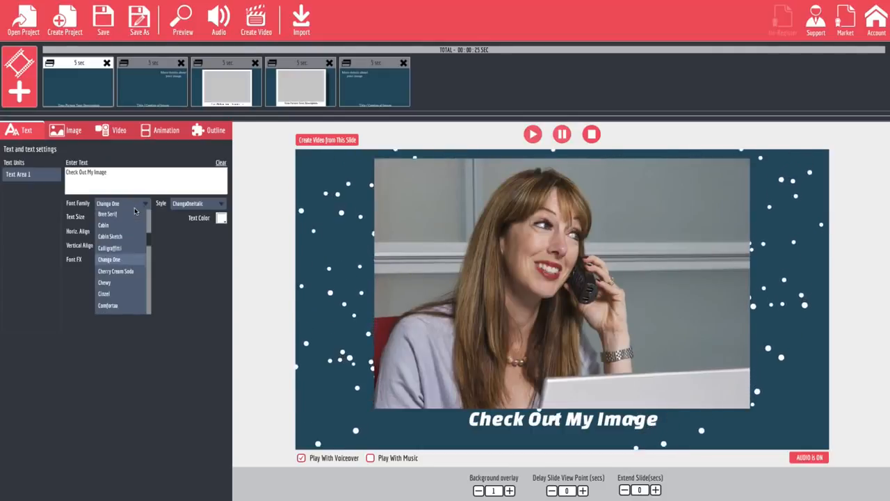
click(124, 292)
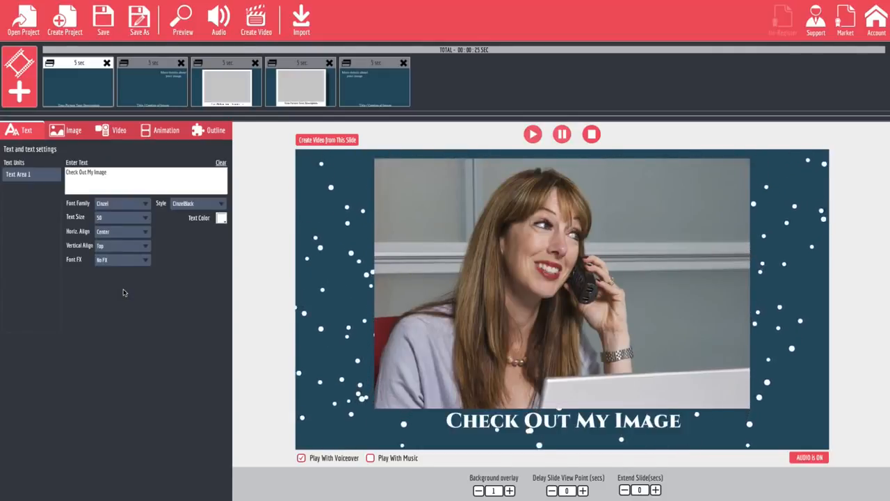
click(122, 203)
click(129, 311)
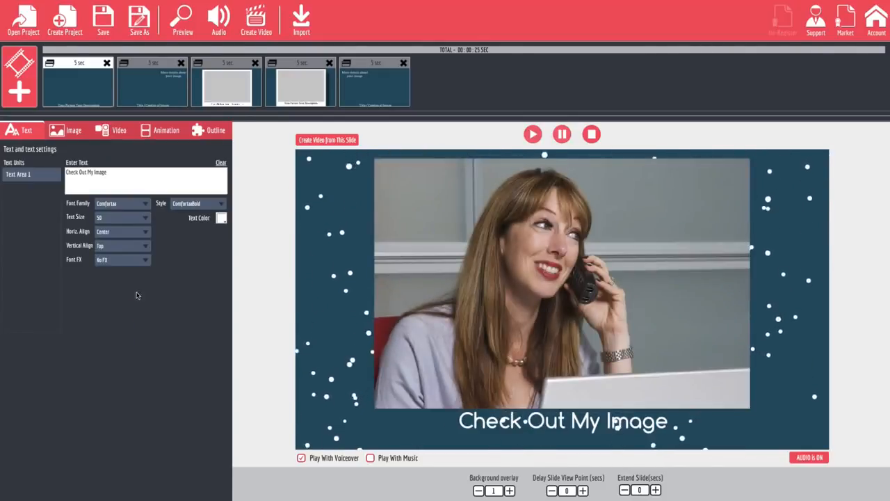
Try the ComfortaaLight and ComfortaaRegular styles on Text Area 1 and return it to ComfortaaBold
click(199, 203)
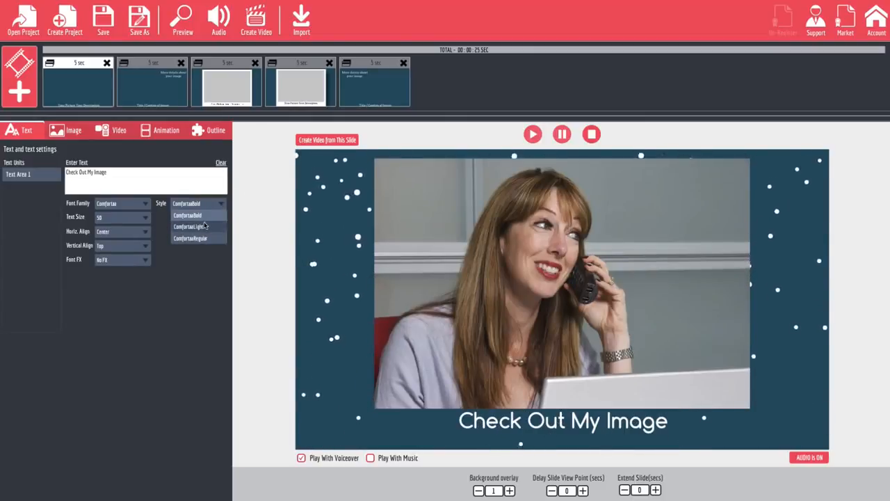
click(205, 225)
click(218, 202)
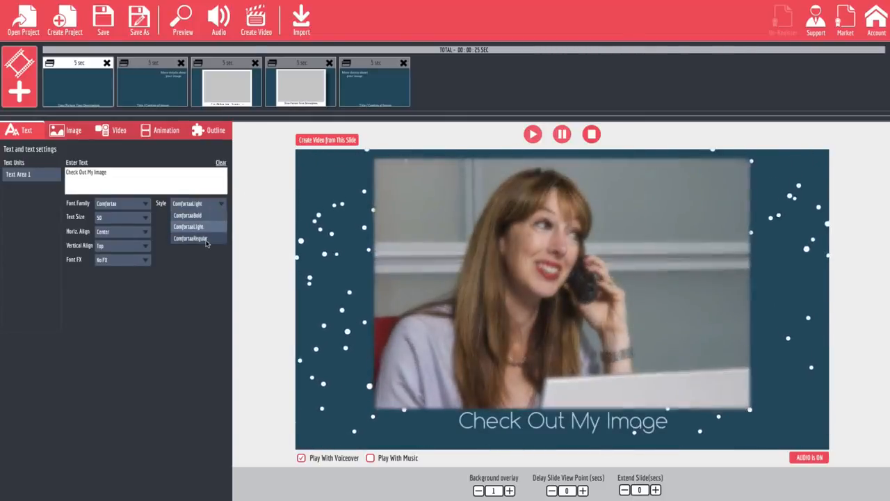
click(209, 239)
click(216, 204)
click(200, 205)
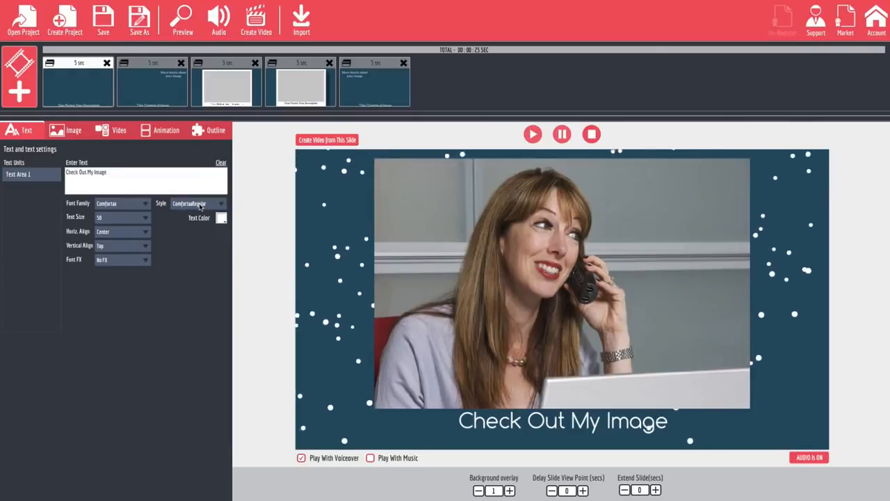
click(200, 204)
click(200, 217)
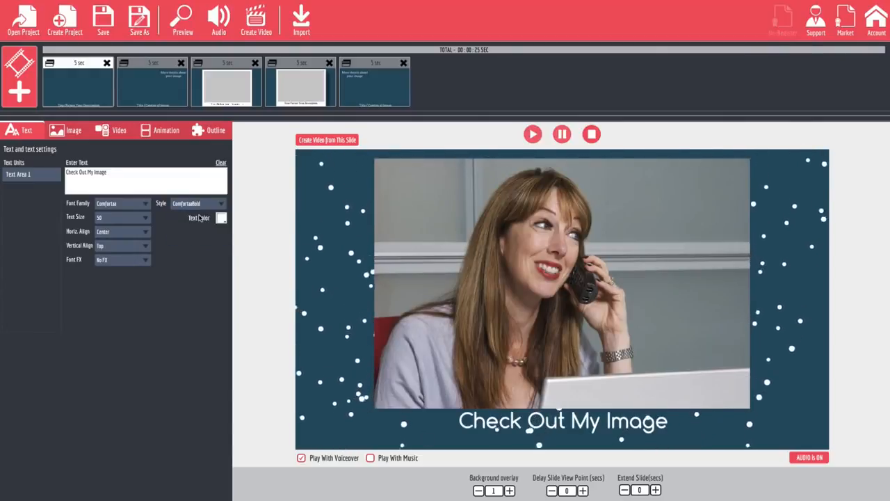
Try the Dark Bloom, Soften Shadow and Black Clone Shift 1 font effects on Text Area 1 and apply Black Clone Shift 2
click(142, 262)
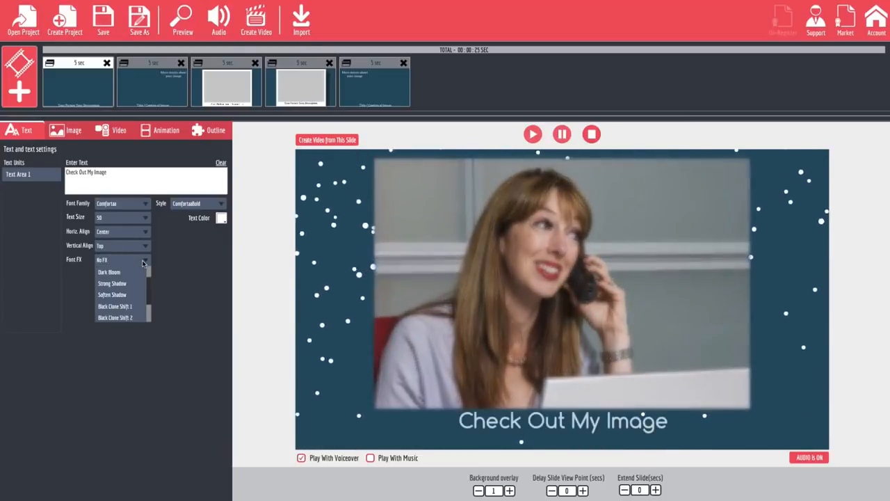
click(125, 272)
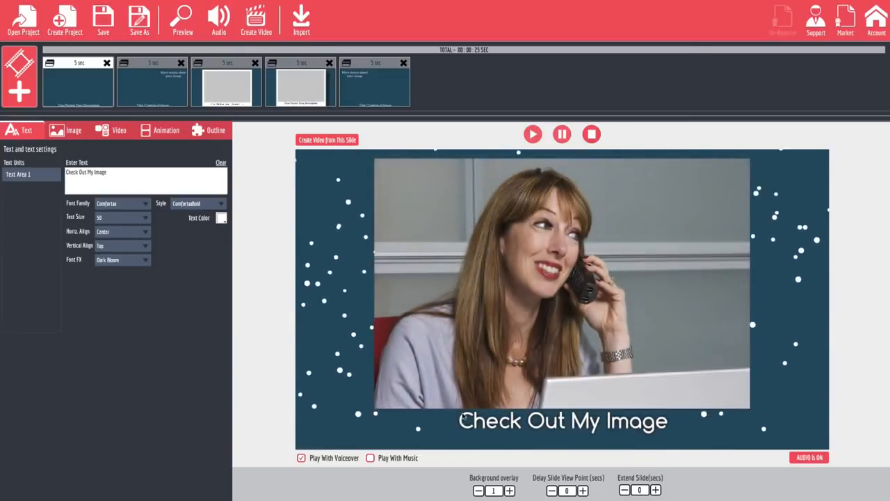
click(142, 262)
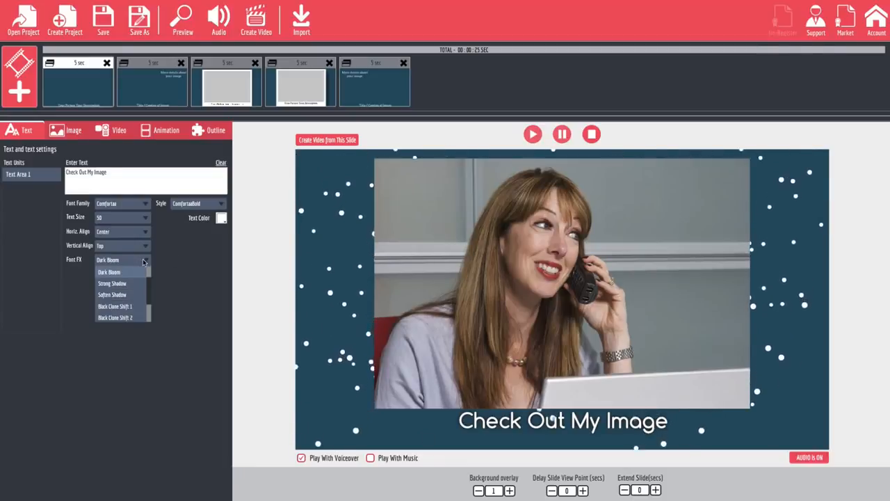
click(121, 297)
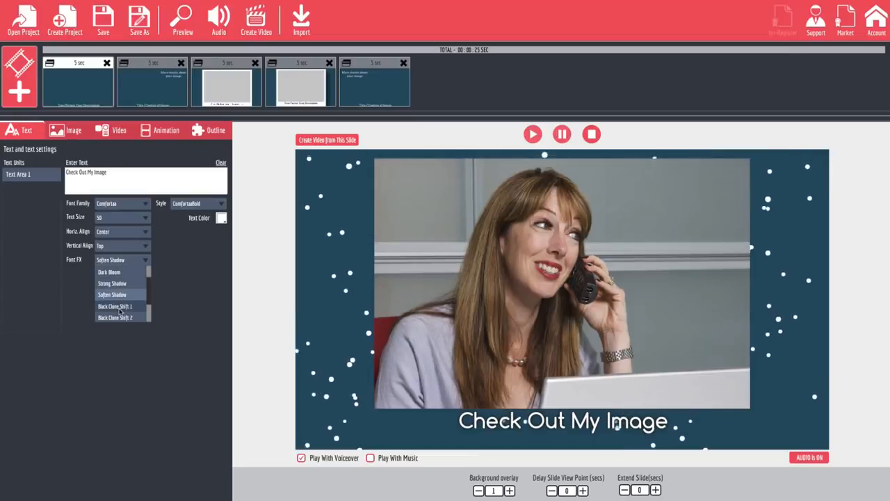
click(121, 309)
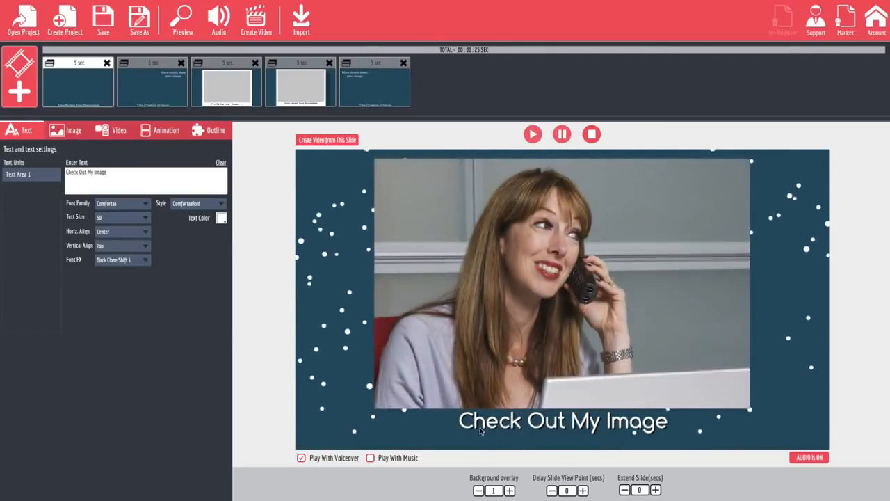
click(145, 260)
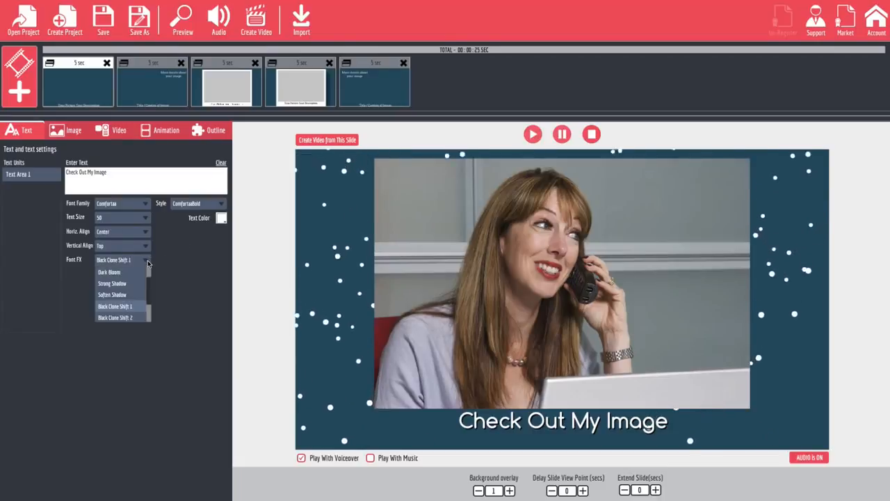
click(136, 314)
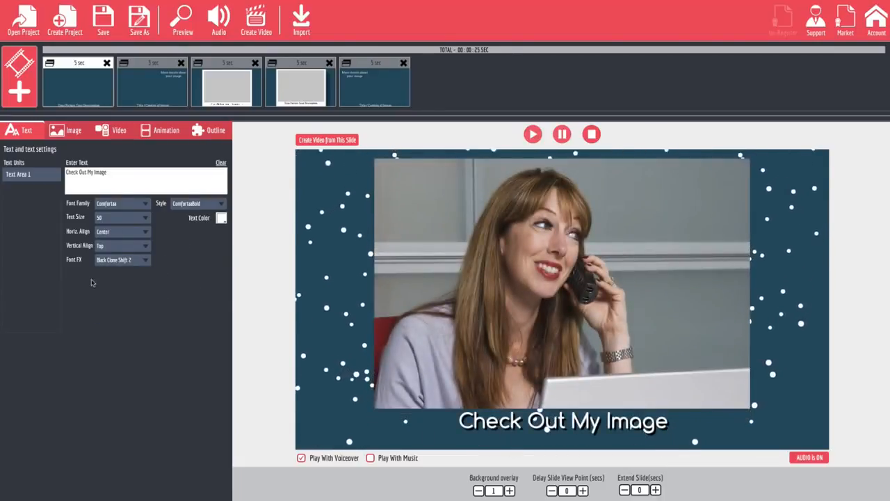
Try the Blur font effect on Text Area 1 and switch back to Black Clone Shift 2
click(148, 261)
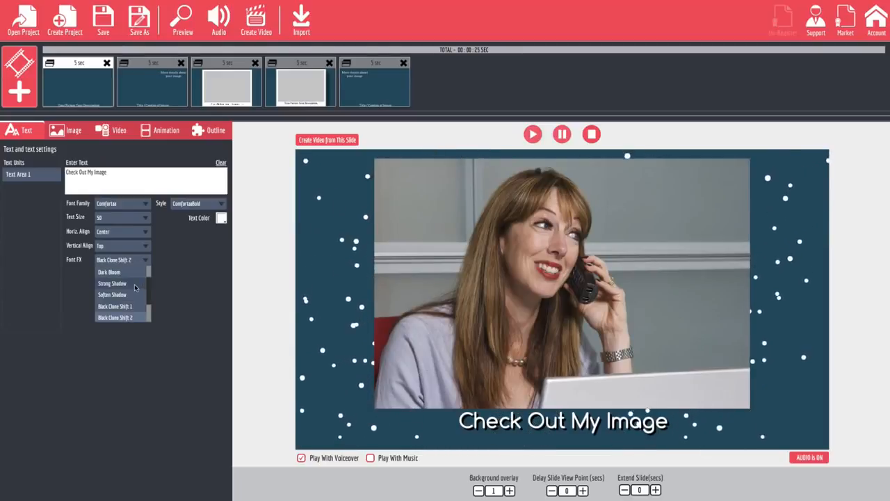
scroll(134, 285, down, 1)
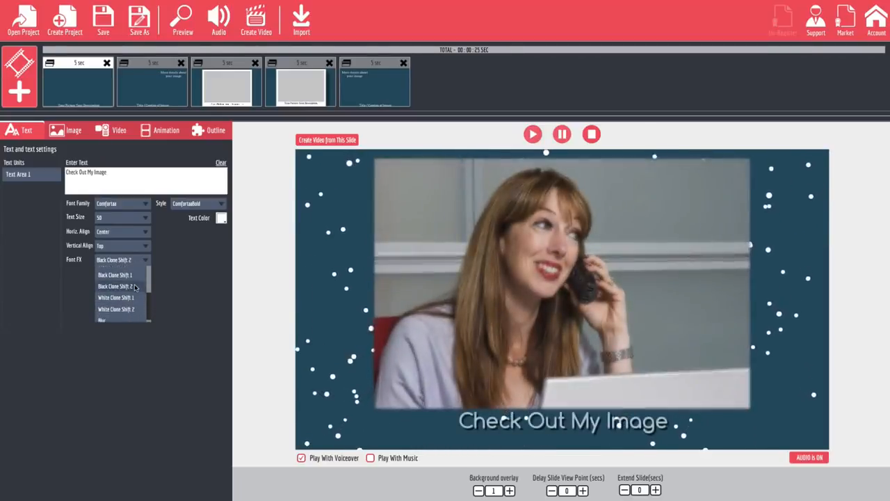
click(108, 317)
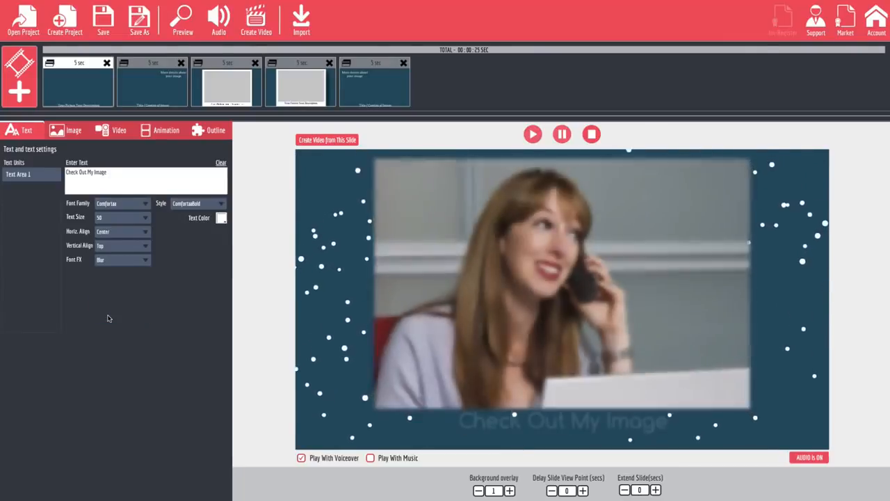
click(134, 261)
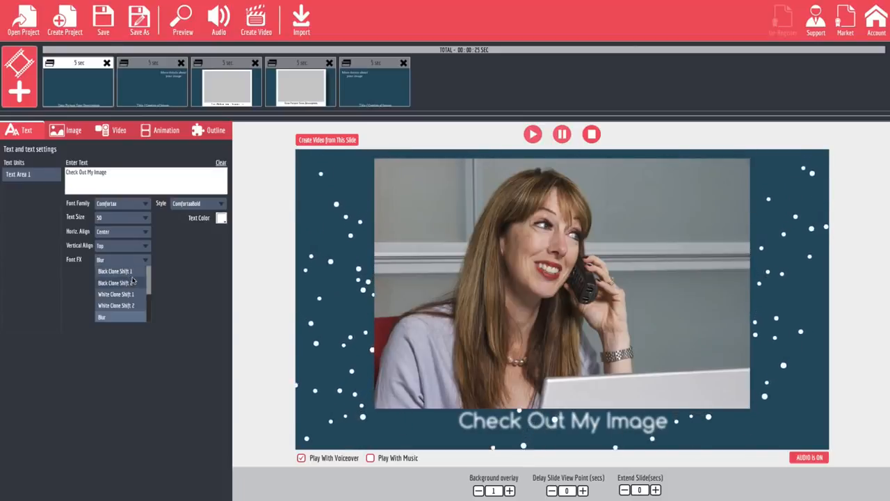
click(128, 283)
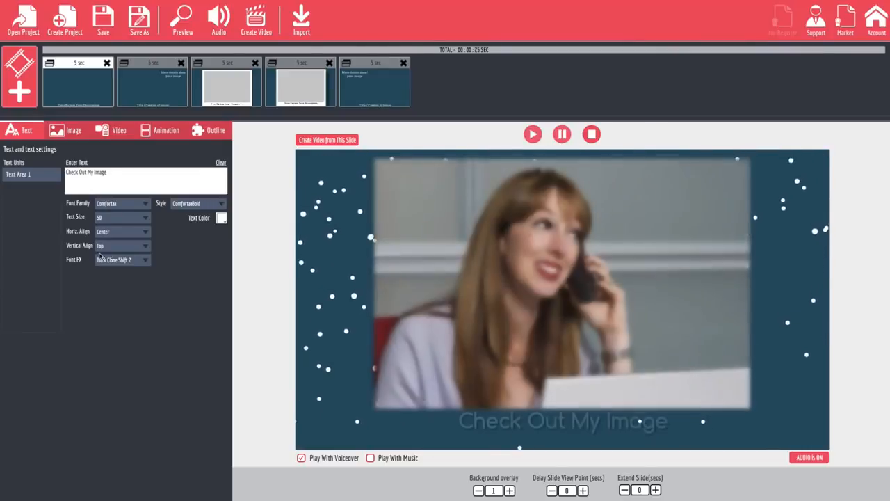
Set Text Area 1's vertical alignment to Bottom and its horizontal alignment to Left on the first slide
click(118, 246)
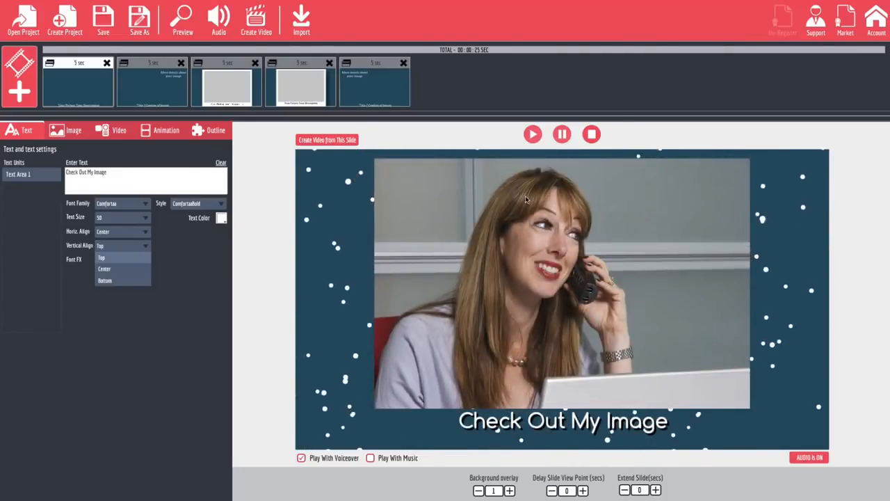
click(118, 259)
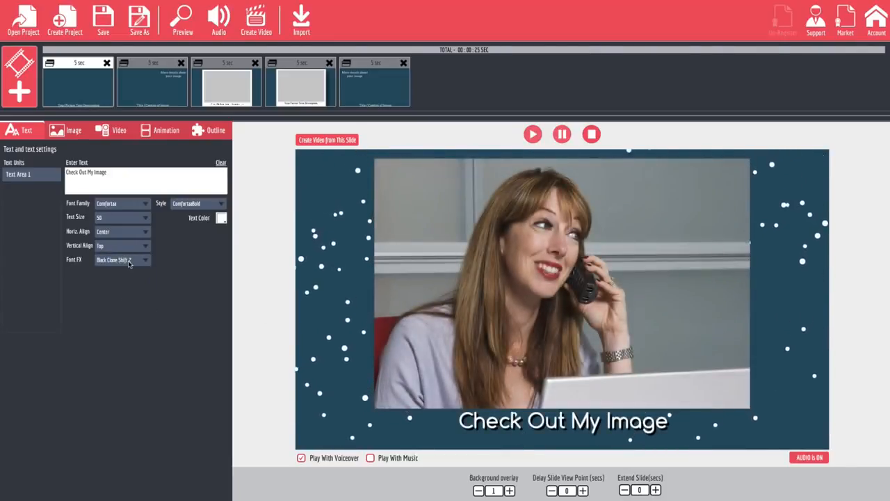
click(131, 247)
click(119, 280)
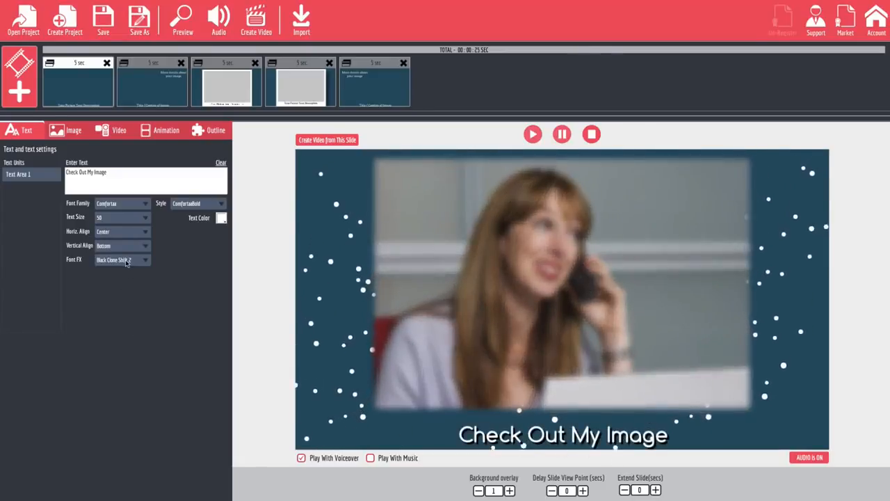
click(126, 232)
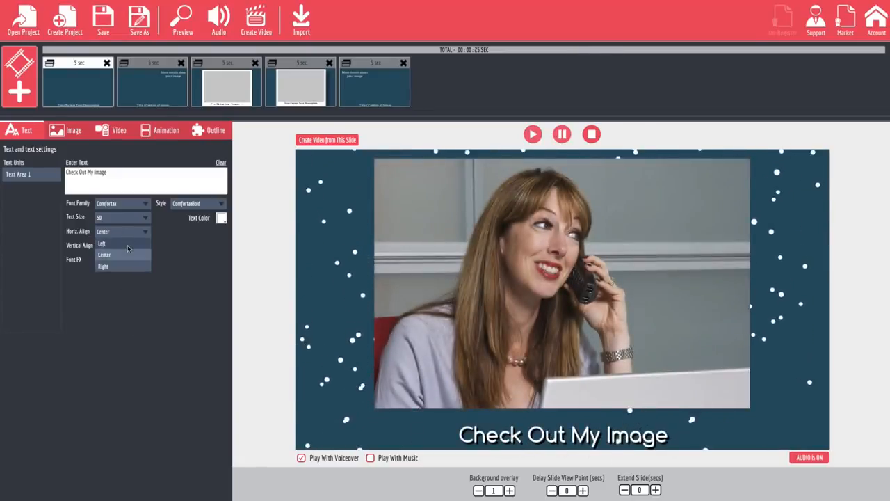
click(125, 244)
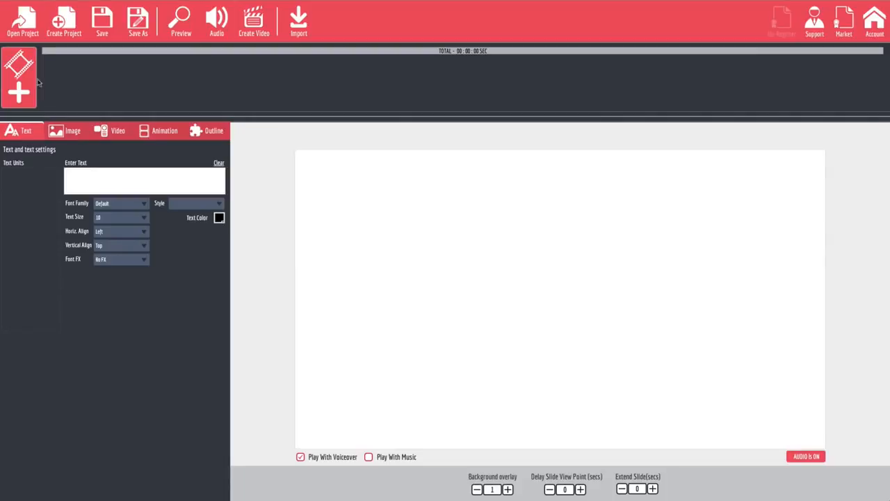
Create a new sketch scene in the empty project and add the default text to its canvas
click(29, 84)
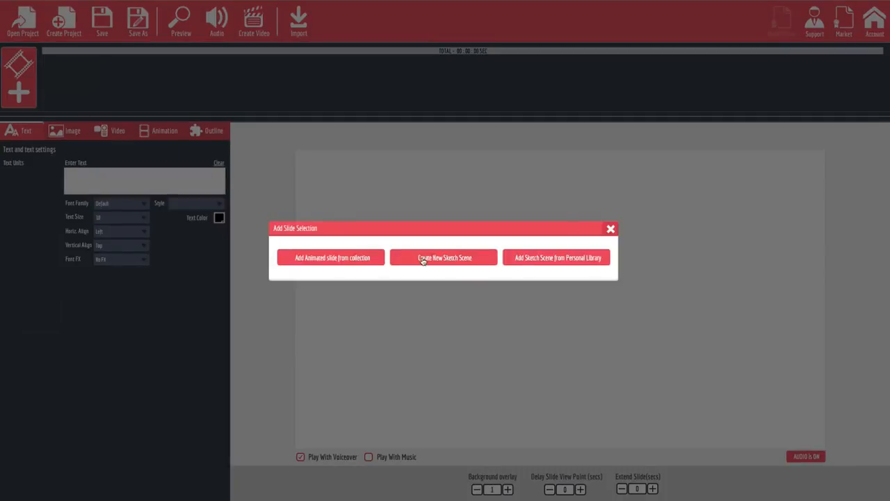
click(452, 264)
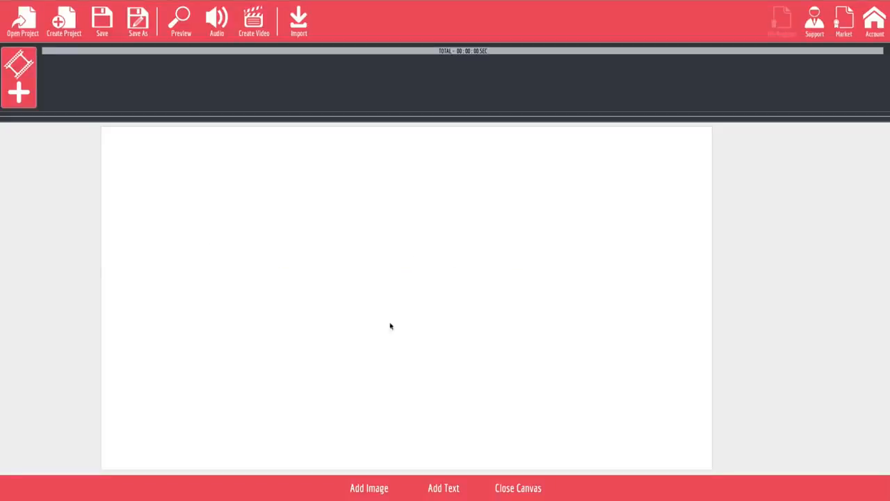
click(442, 489)
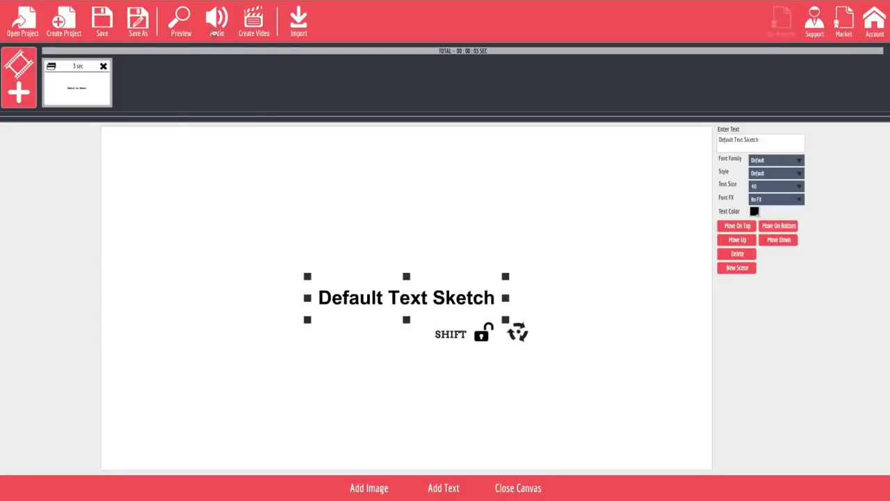
Preview the project and enlarge the text sketch, placing it in the lower part of the canvas
click(180, 21)
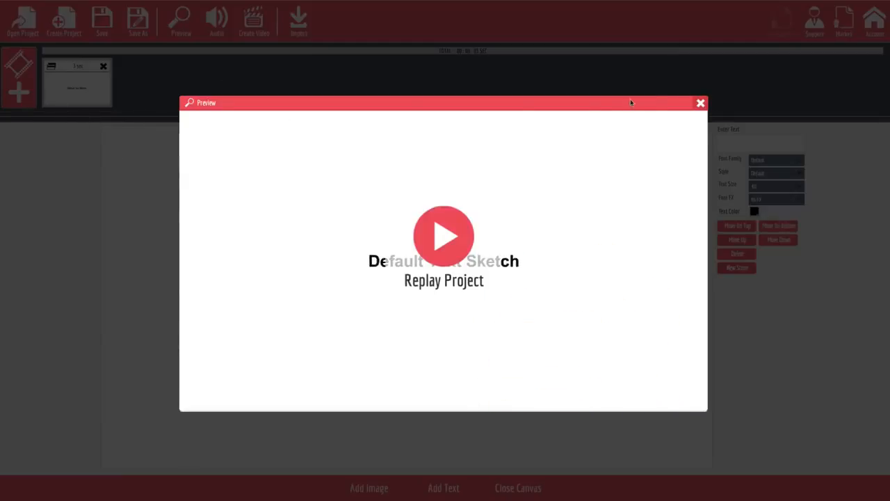
click(700, 104)
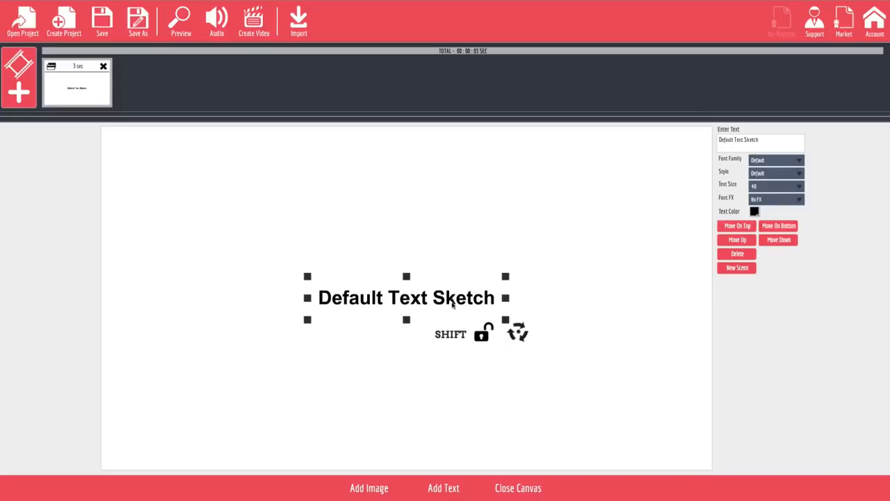
mouse_move(505, 320)
mouse_down()
mouse_move(570, 361)
mouse_move(608, 358)
mouse_move(491, 389)
mouse_up()
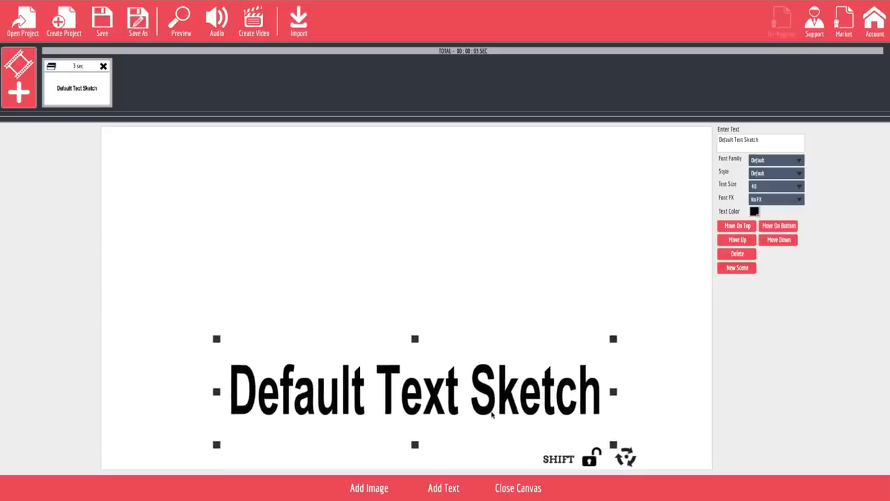
Add the diagonal up-right arrow from the arrows2 sketch folder and place it below the text, moved to the canvas's upper part
click(370, 487)
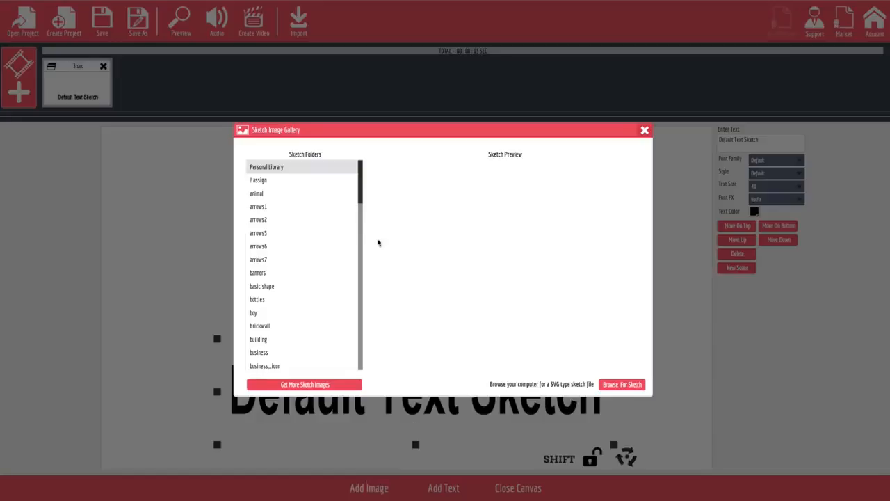
click(292, 220)
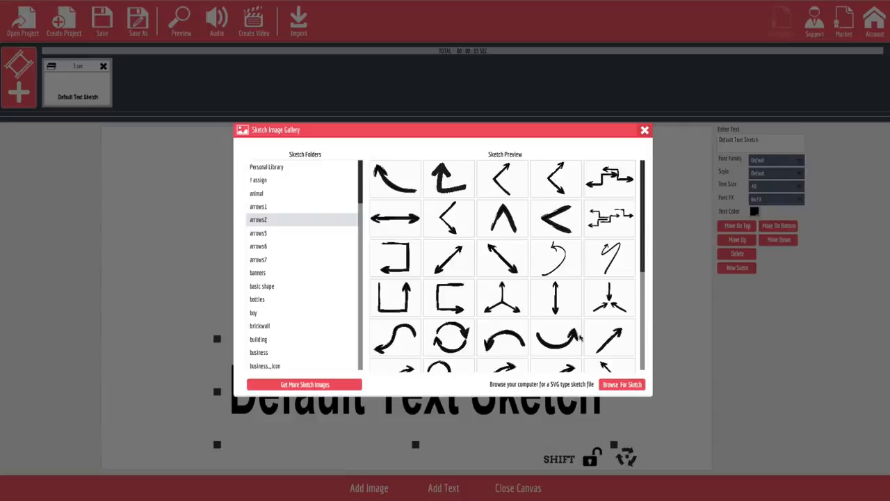
click(609, 337)
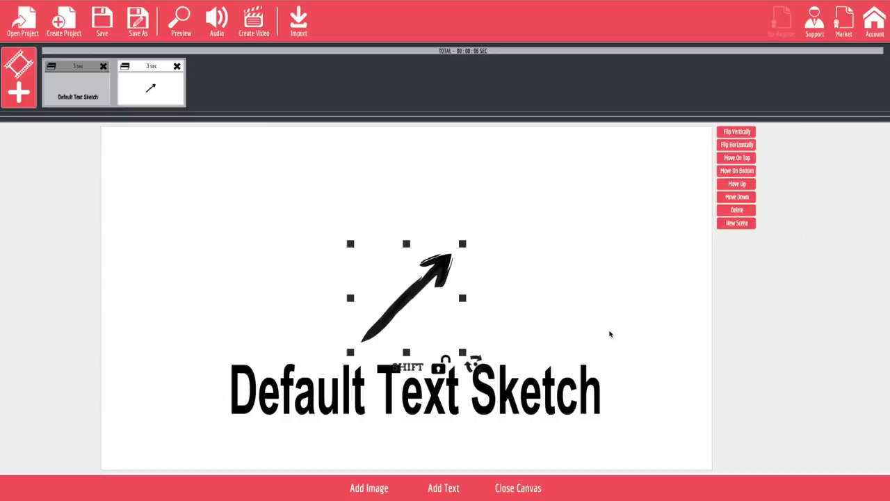
mouse_move(490, 393)
mouse_down()
mouse_move(473, 269)
mouse_move(343, 239)
mouse_up()
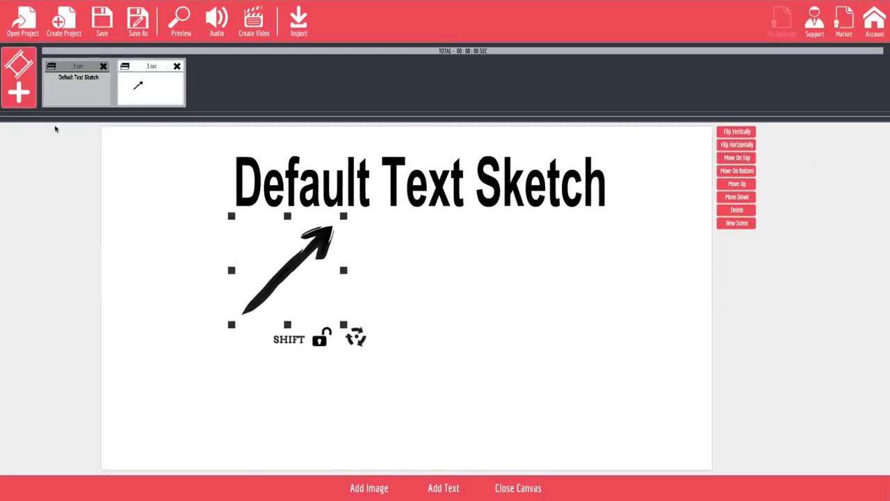
Add the TEAM sketch from the career folder to the lower-right part of the canvas and preview the project
click(382, 489)
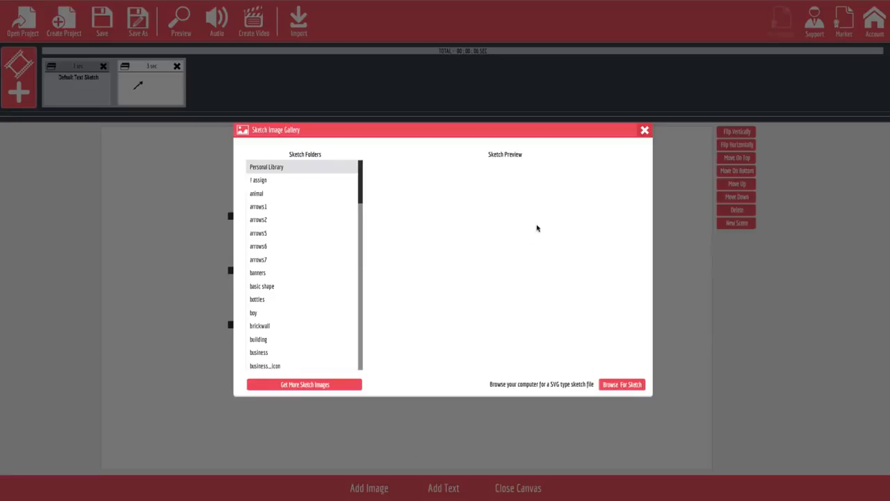
scroll(296, 336, down, 2)
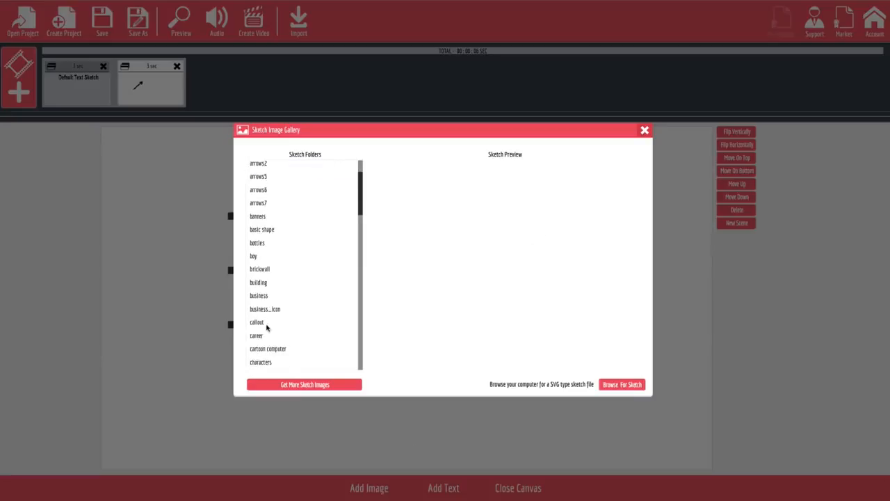
click(267, 336)
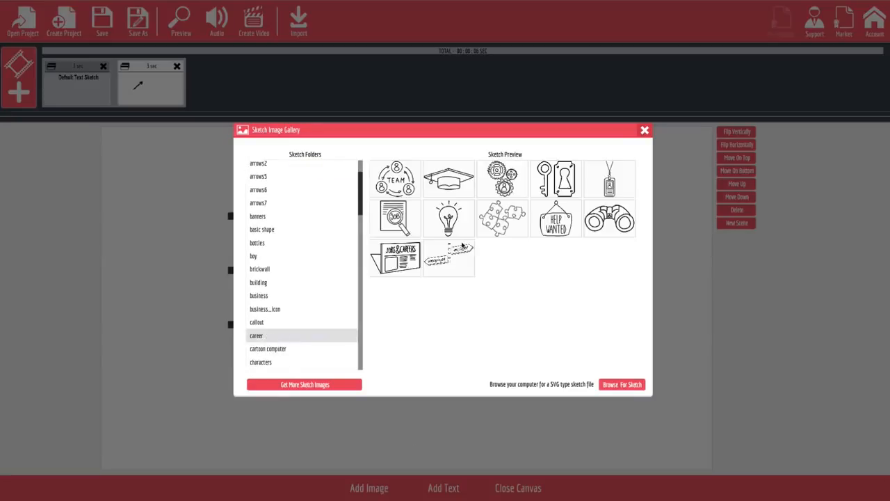
click(395, 185)
mouse_move(418, 285)
mouse_down()
mouse_move(424, 235)
mouse_move(577, 299)
mouse_move(576, 314)
mouse_up()
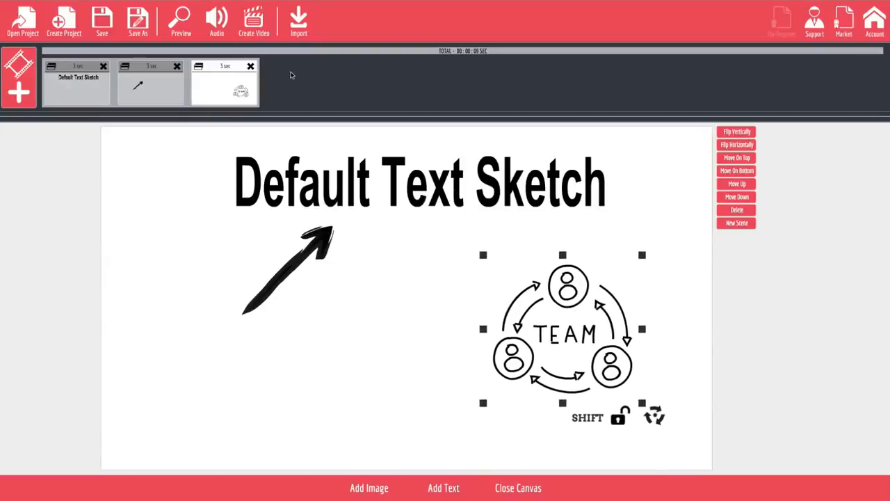
click(181, 21)
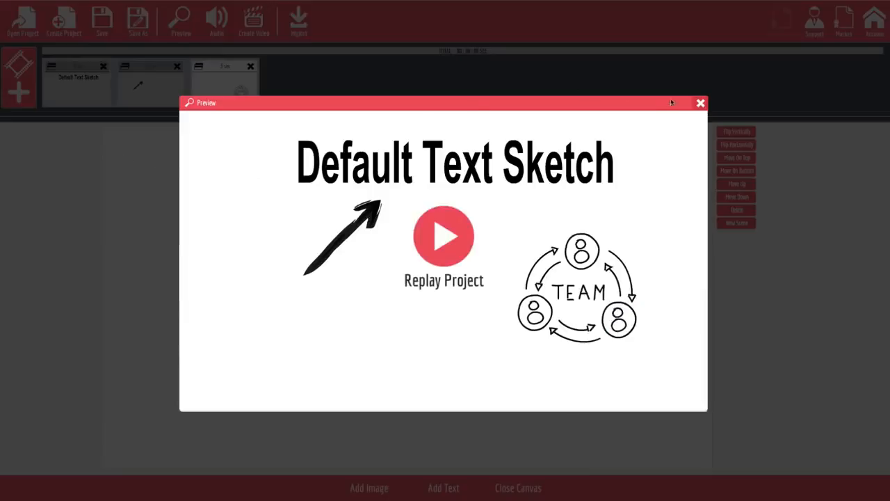
click(701, 103)
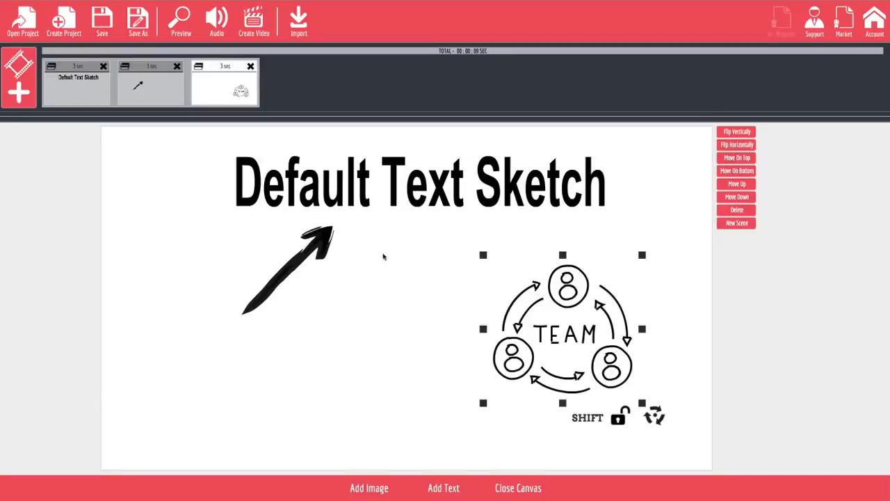
Set the font family of the text sketch to Alegreya
click(368, 197)
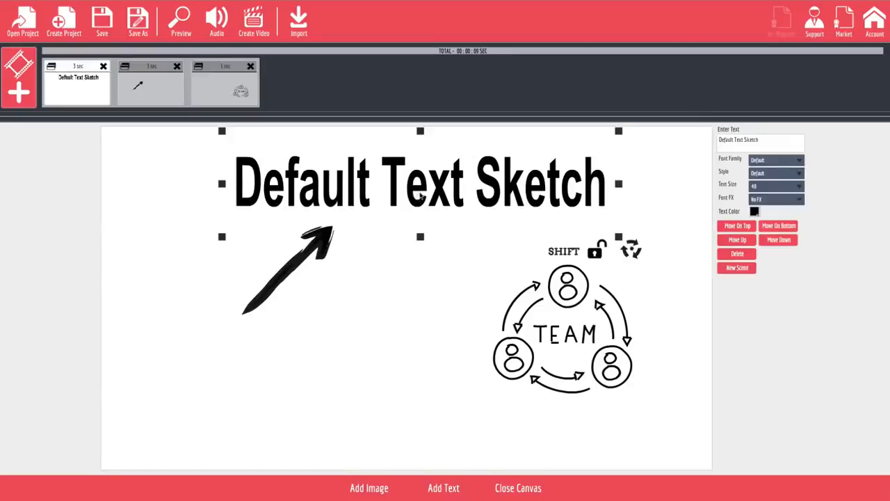
click(787, 163)
click(766, 198)
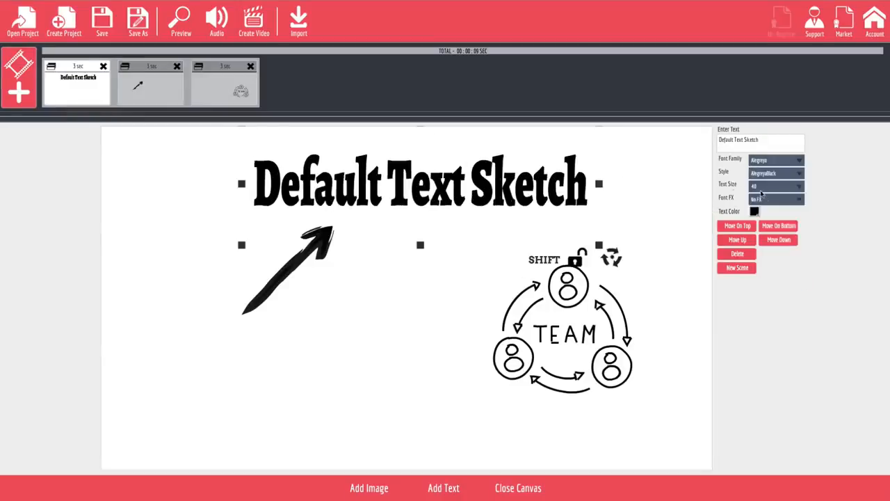
Try the Dark Bloom, Light Bloom, Soften Shadow and Black Clone Shift 2 font effects on the text sketch and return to No FX
click(766, 199)
click(772, 223)
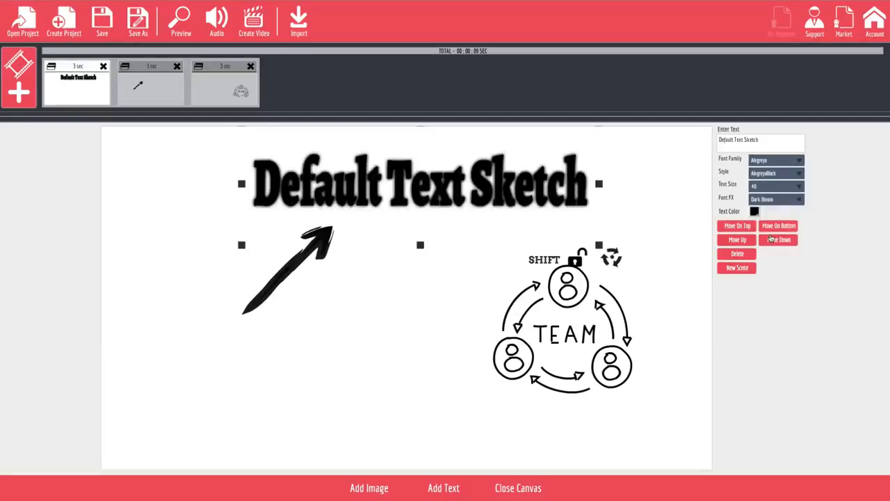
click(778, 199)
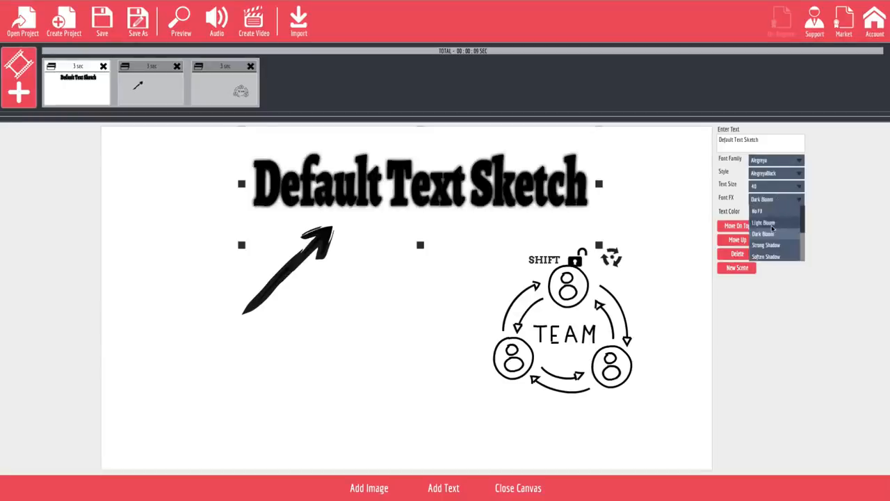
click(771, 224)
click(777, 202)
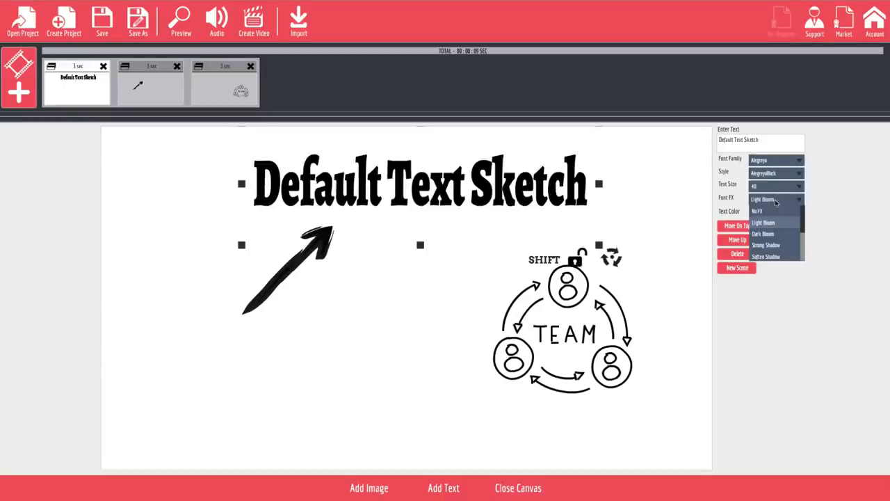
click(777, 257)
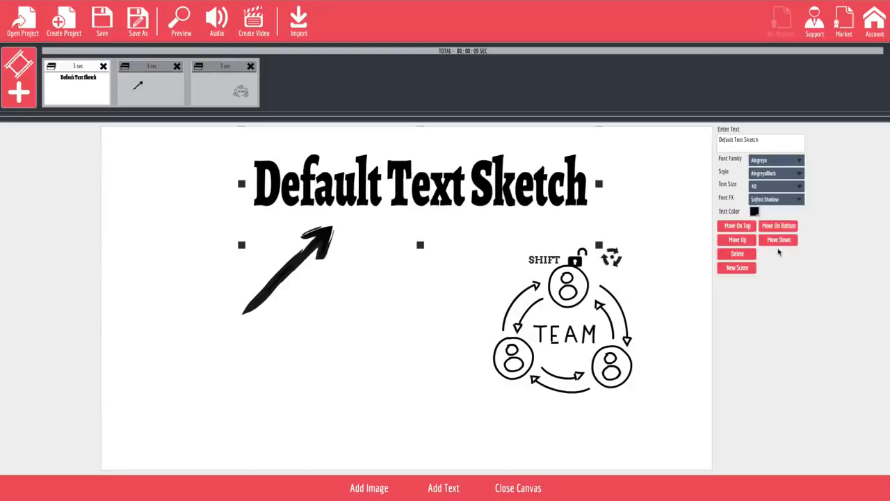
click(775, 200)
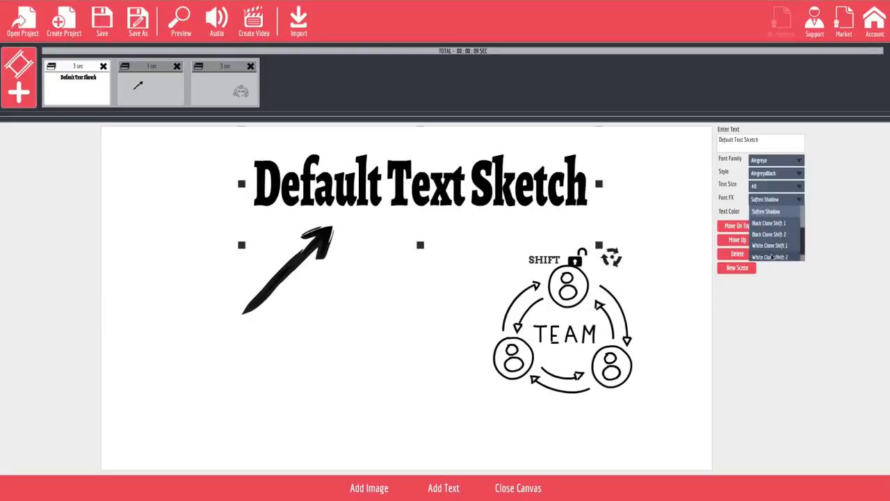
click(772, 234)
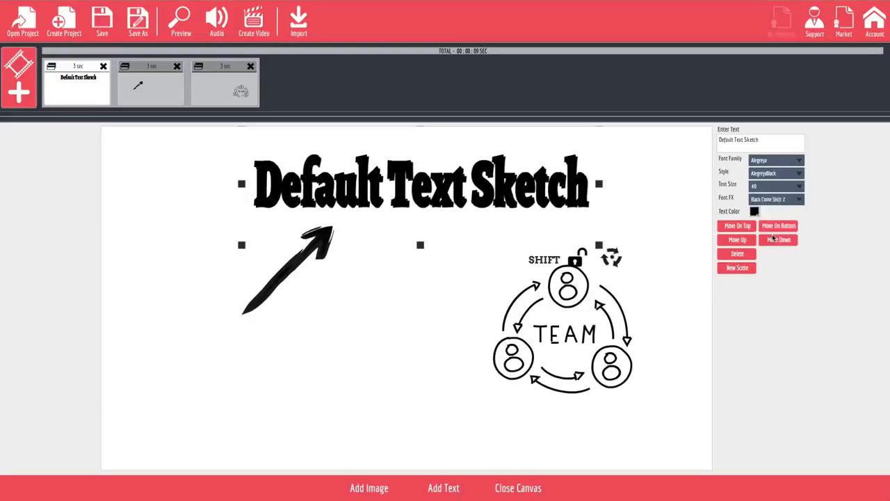
click(801, 200)
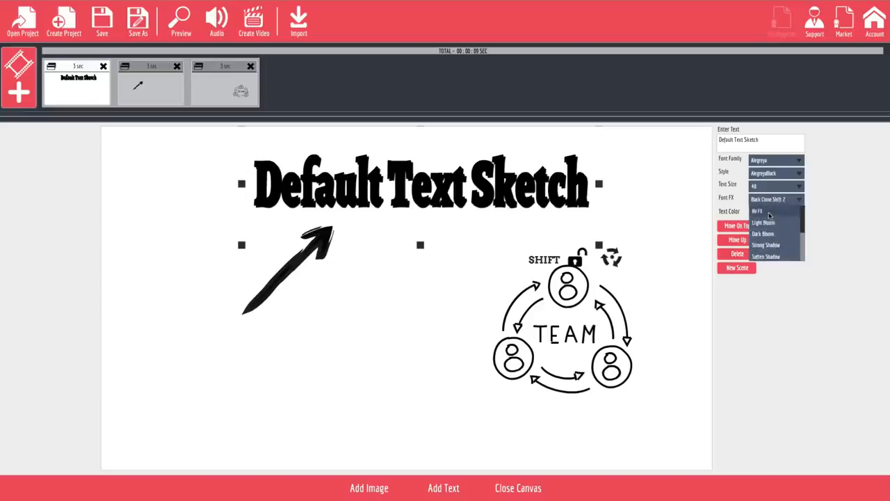
click(769, 216)
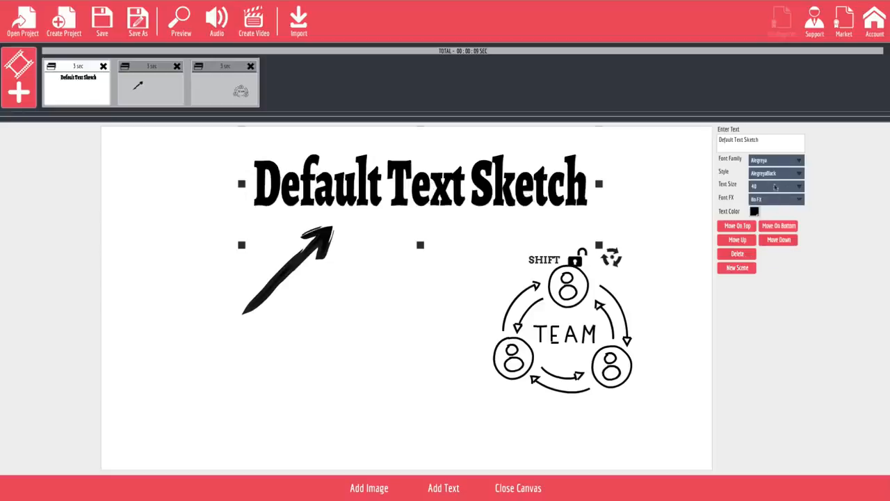
Set the font style of the text sketch to AlegreyaBlackItalic, leaving its text size at 40
click(775, 186)
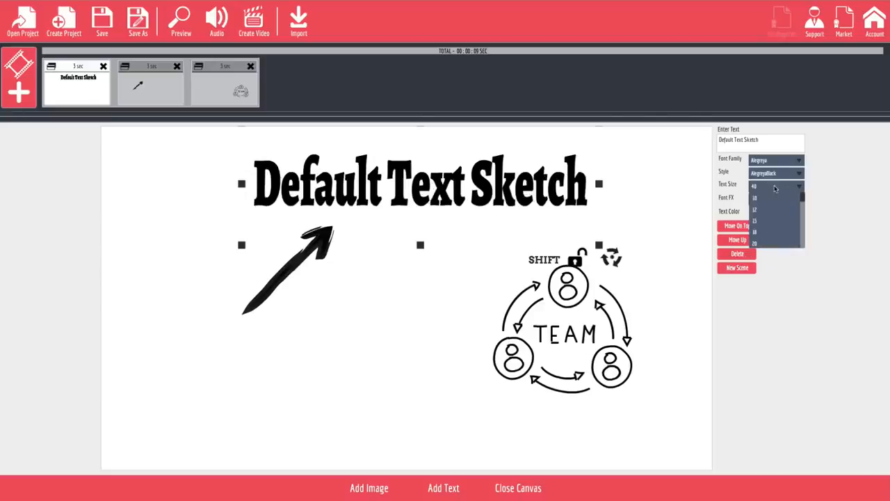
click(725, 179)
click(774, 175)
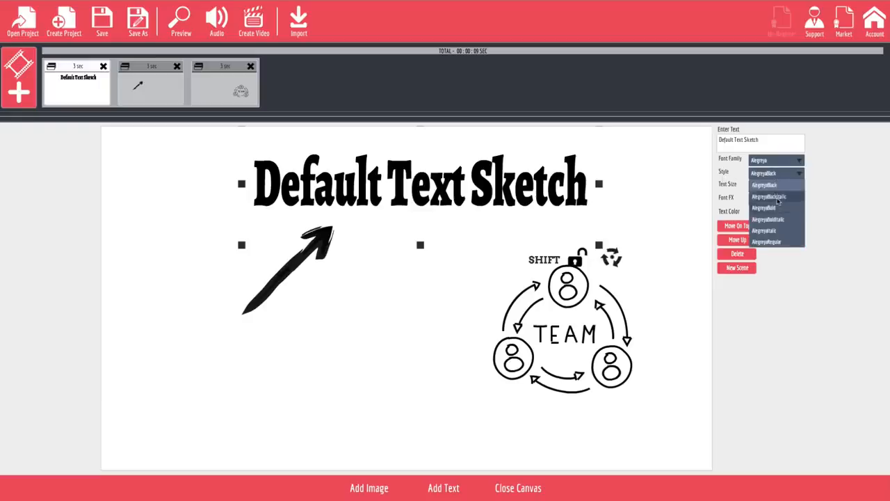
click(777, 201)
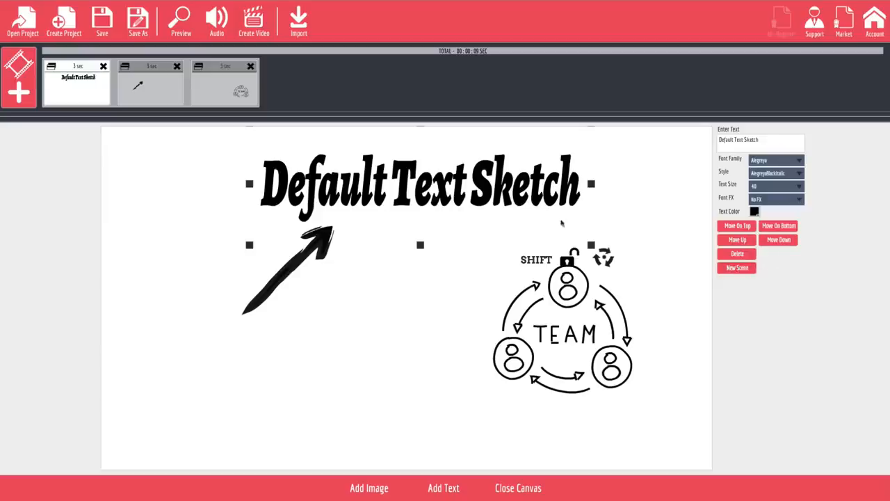
Try flipping the arrow sketch vertically and horizontally on the canvas and return it to its original orientation
click(308, 261)
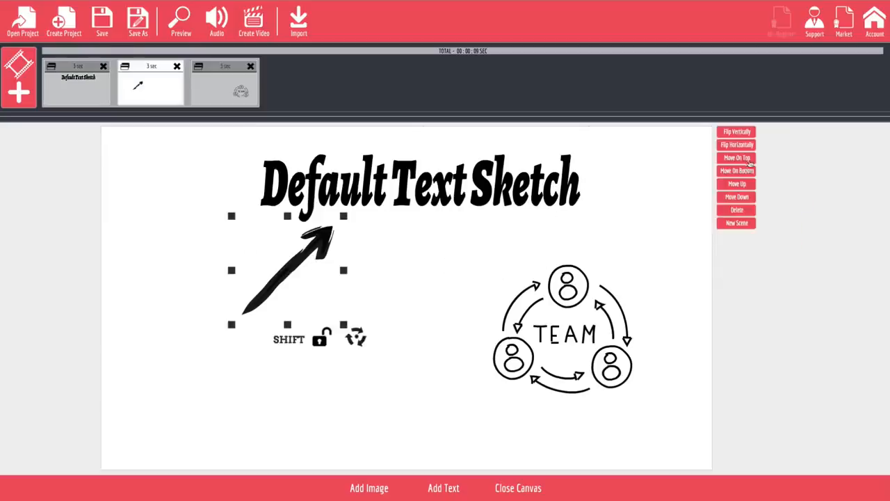
click(745, 135)
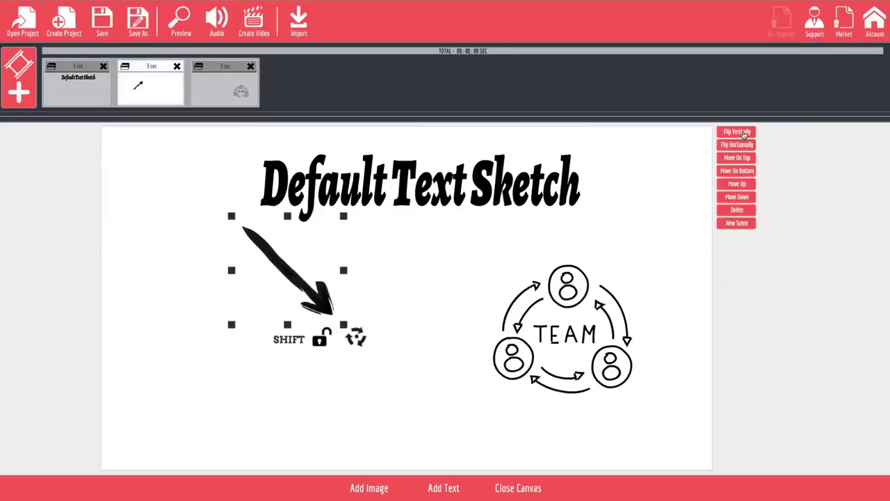
click(745, 135)
click(744, 135)
click(744, 135)
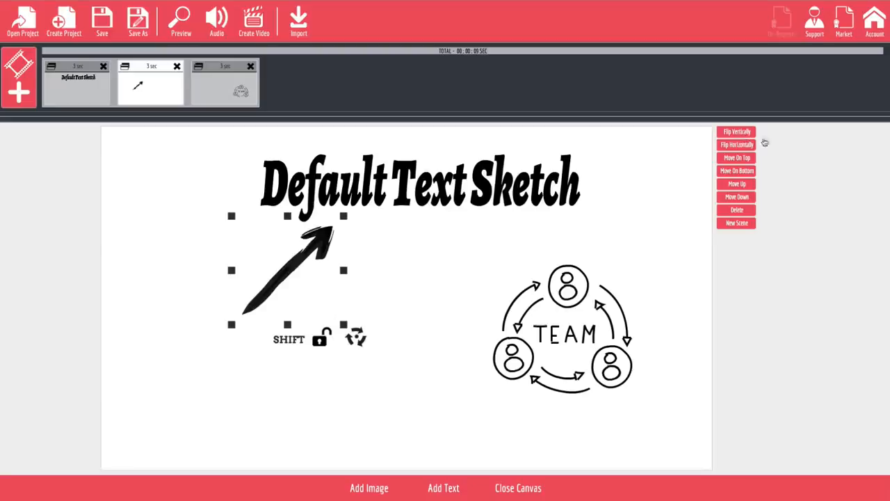
click(749, 146)
click(749, 147)
Move the TEAM sketch slightly up and to the left on the canvas and close the canvas
click(597, 317)
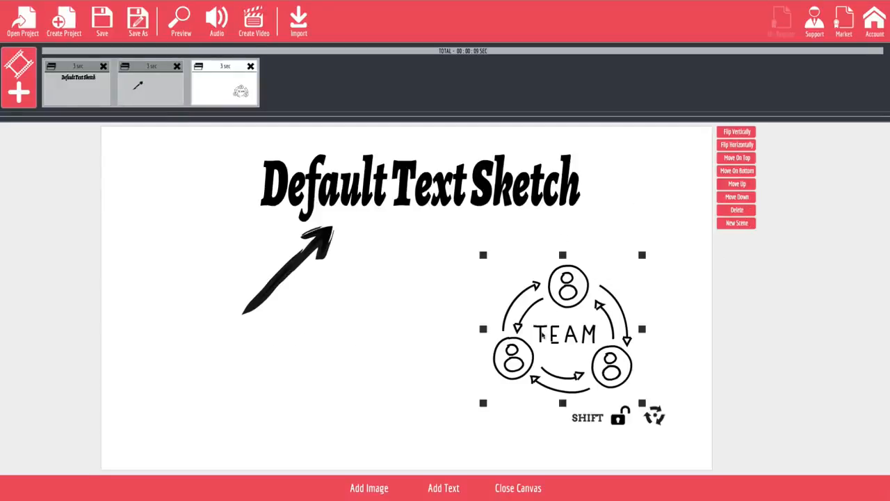
drag(544, 315, 546, 294)
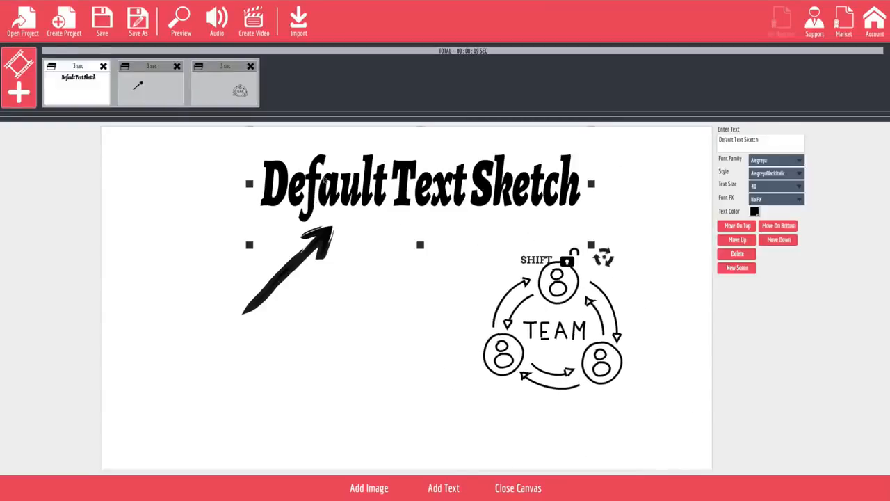
click(518, 488)
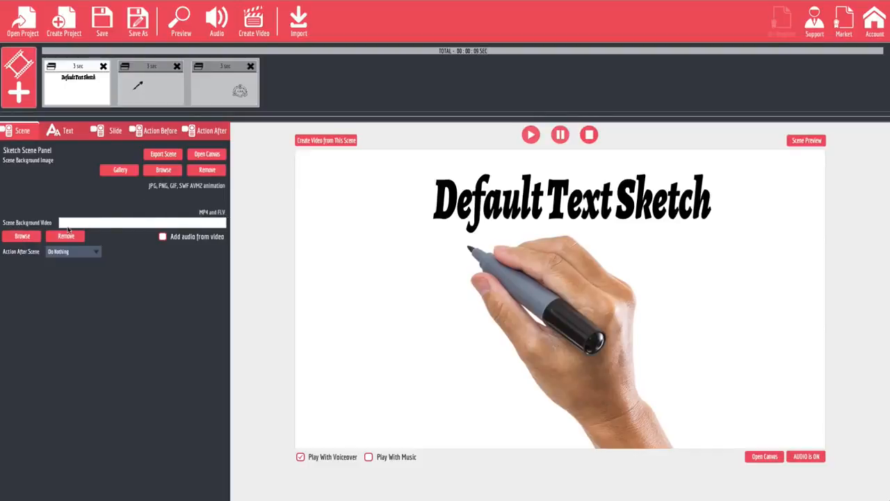
Try the Free Auto Insurance Quotes MP4 from the BestQuotes folder as the scene background video and remove it
click(22, 237)
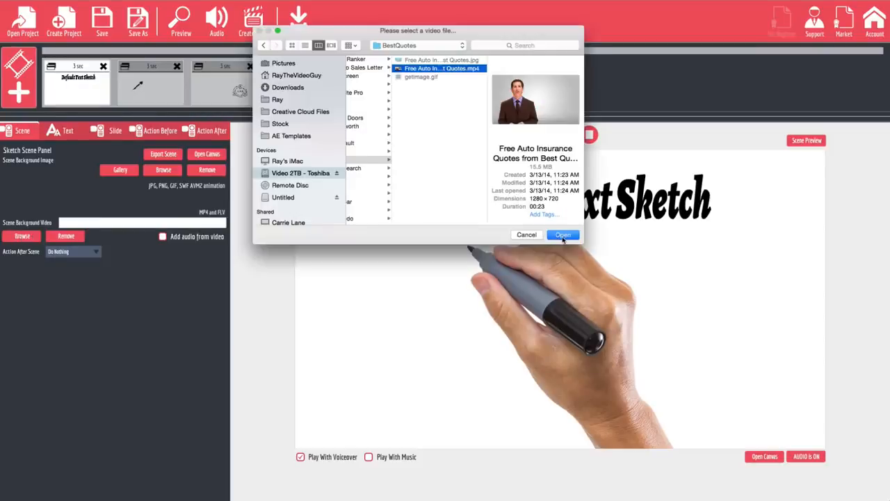
click(563, 235)
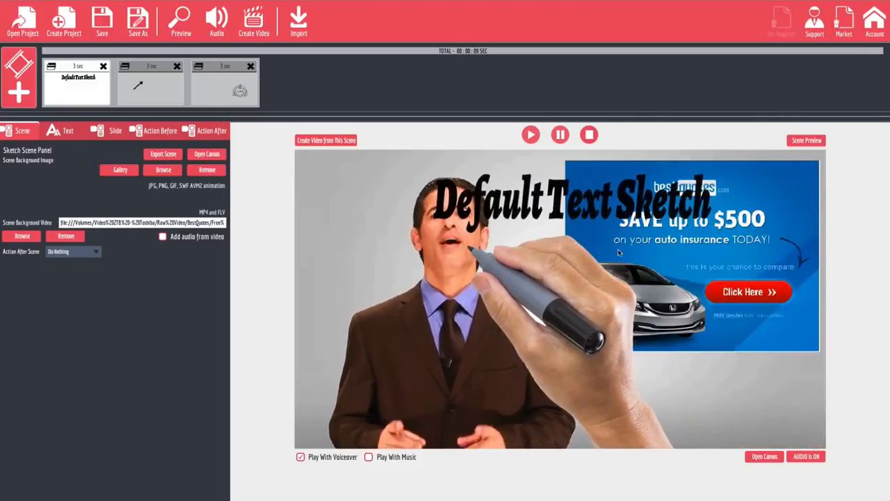
click(159, 95)
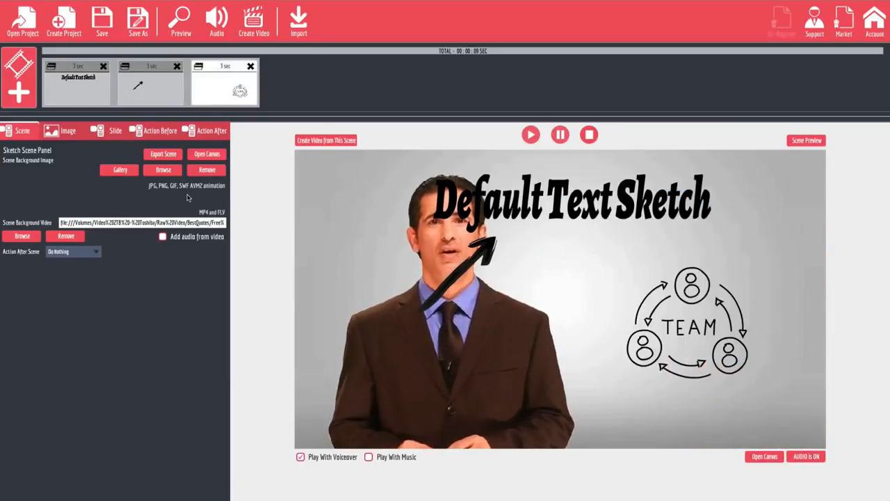
click(71, 238)
click(69, 237)
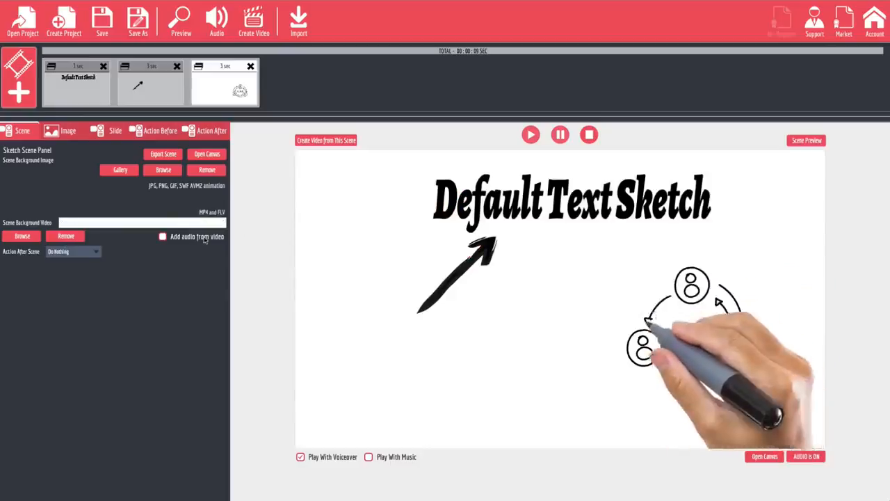
Try vertical and horizontal flips on the arrow slide's image and restore its original orientation
click(136, 93)
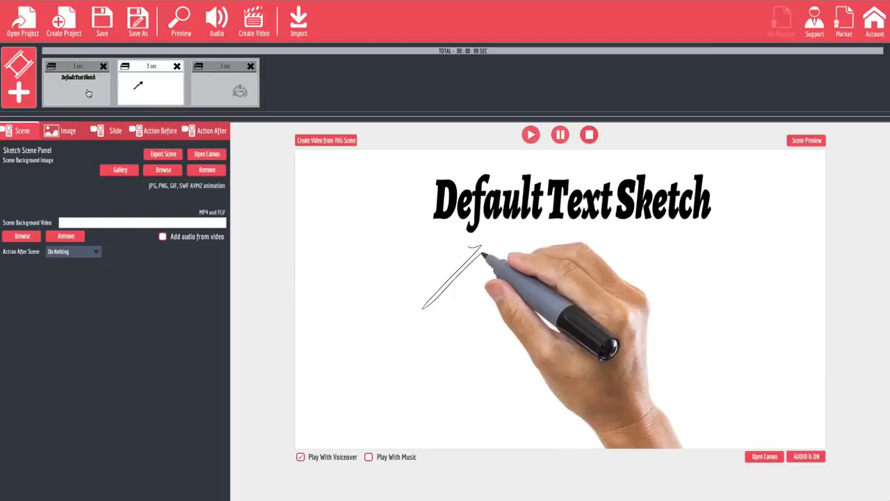
click(63, 134)
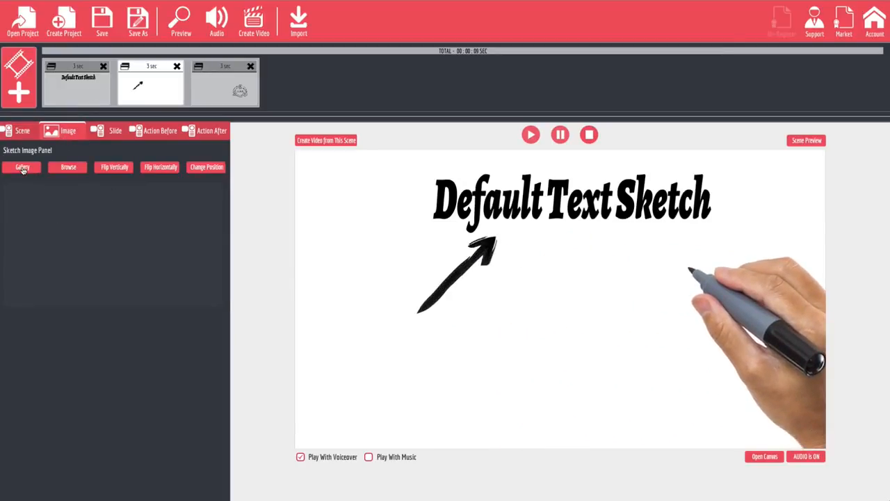
click(117, 169)
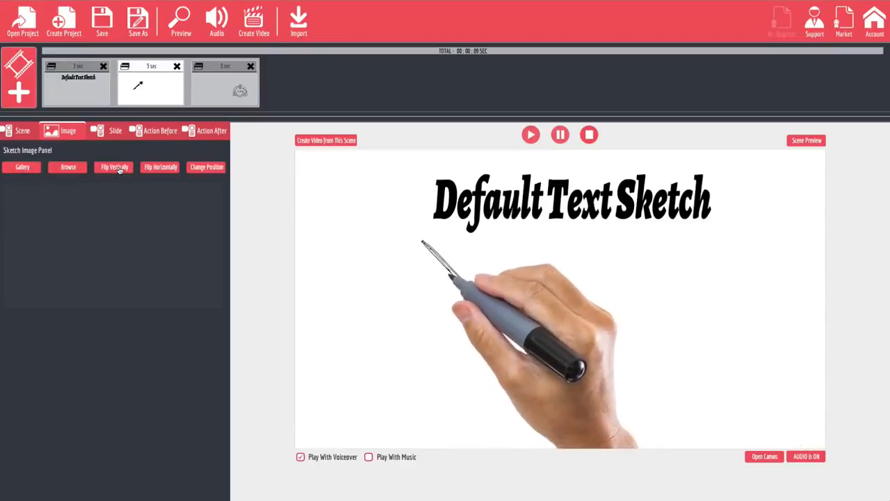
click(148, 169)
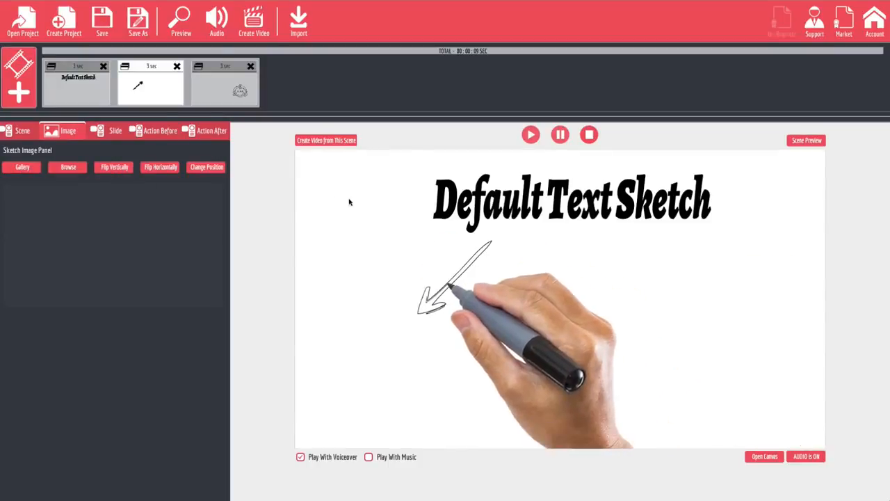
click(118, 169)
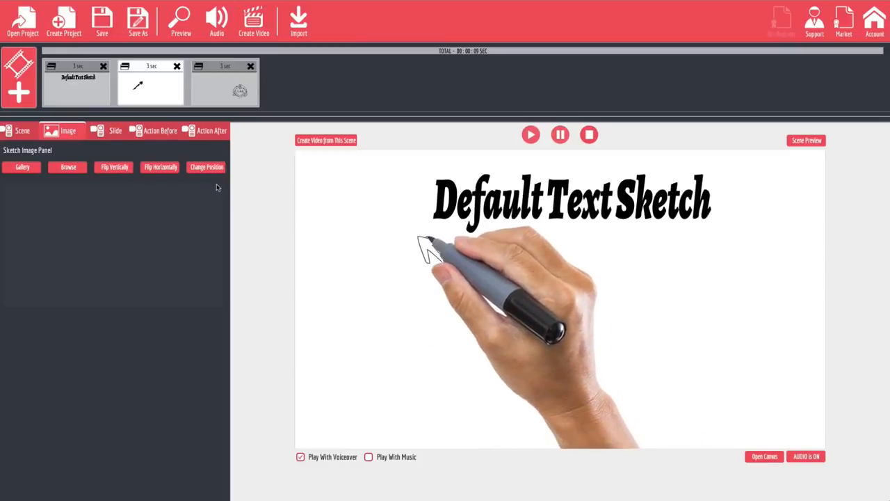
click(165, 171)
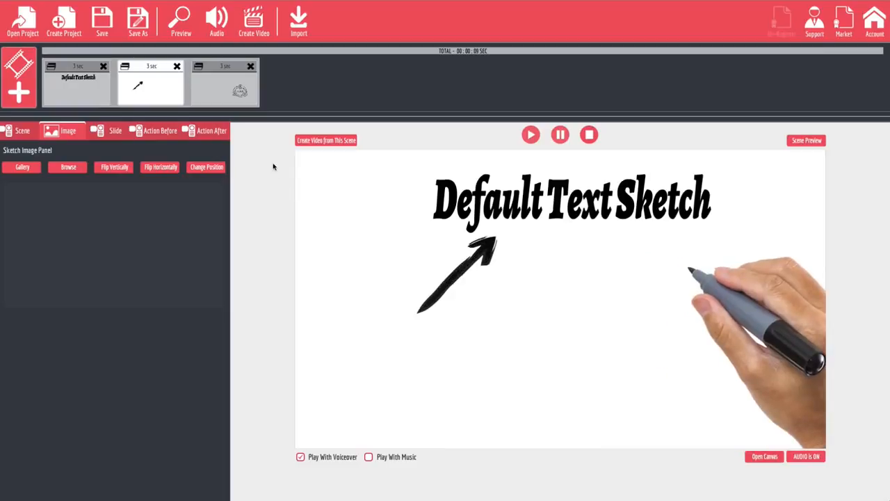
click(115, 132)
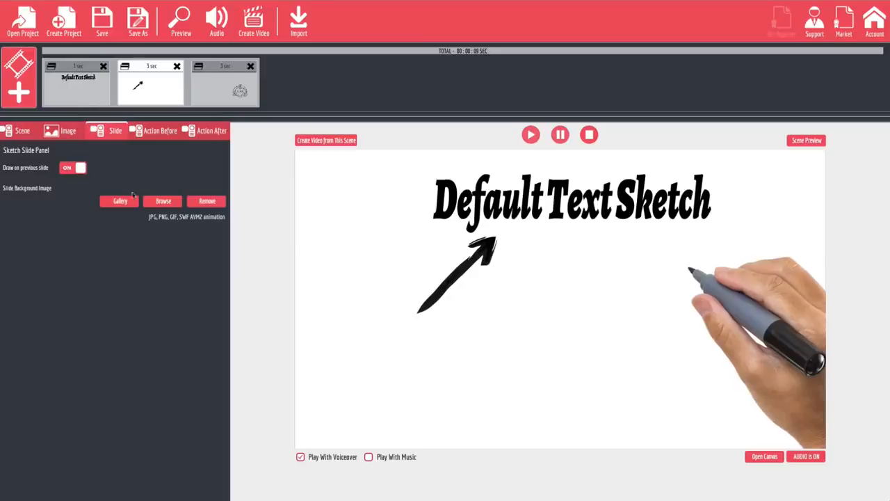
click(153, 133)
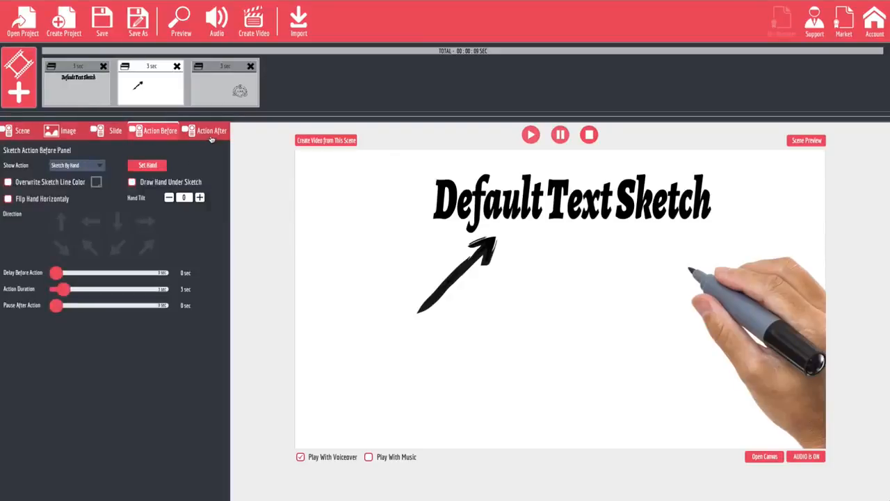
click(211, 137)
Overwrite the sketch line color of the arrow slide with green in its action-before settings
click(162, 132)
click(9, 183)
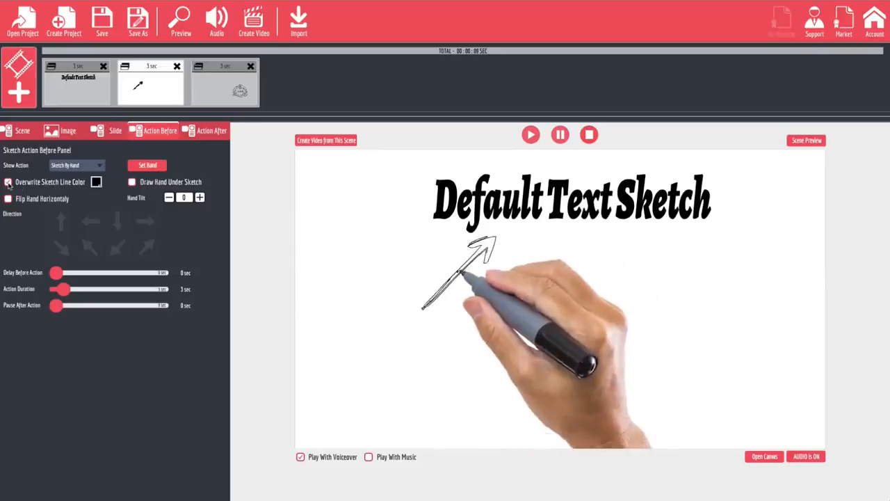
click(96, 181)
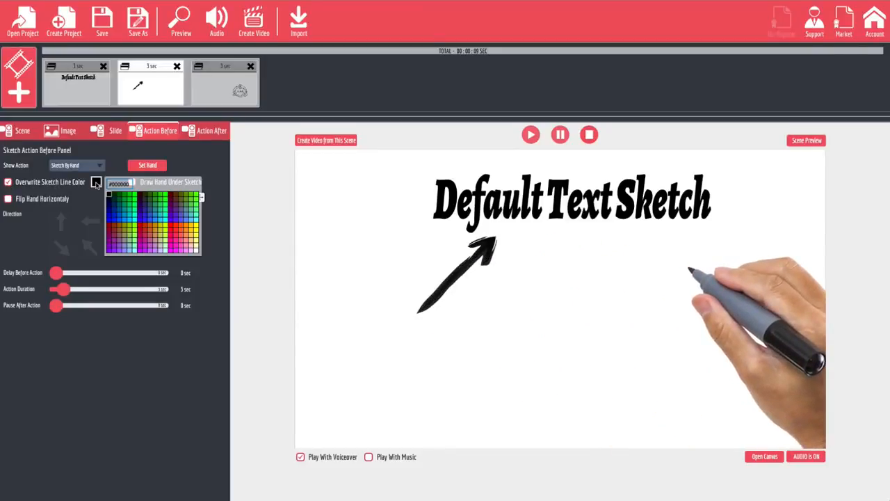
click(155, 203)
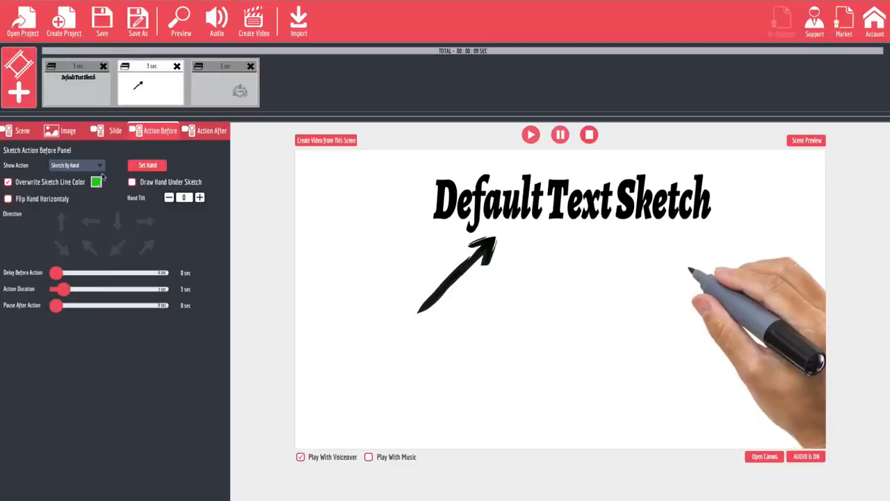
Try the Sketch, Fade In and Fly In show actions on the arrow slide
click(102, 166)
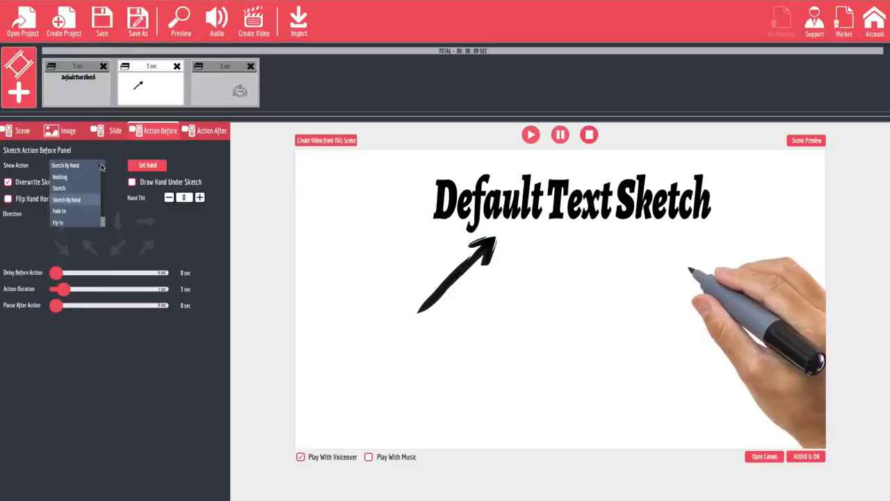
click(68, 188)
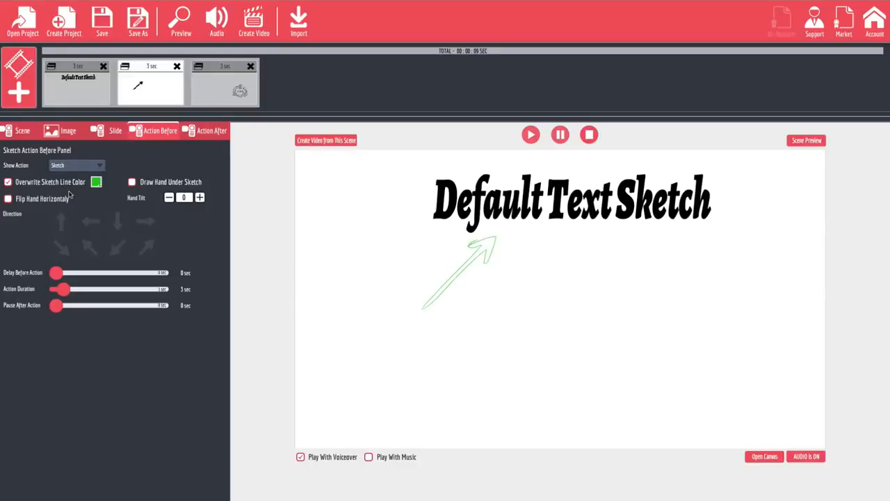
click(79, 166)
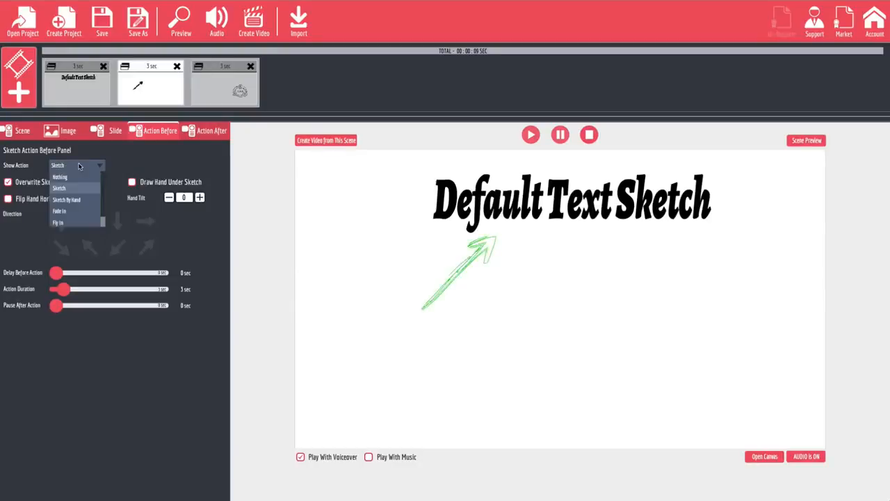
click(70, 213)
click(79, 167)
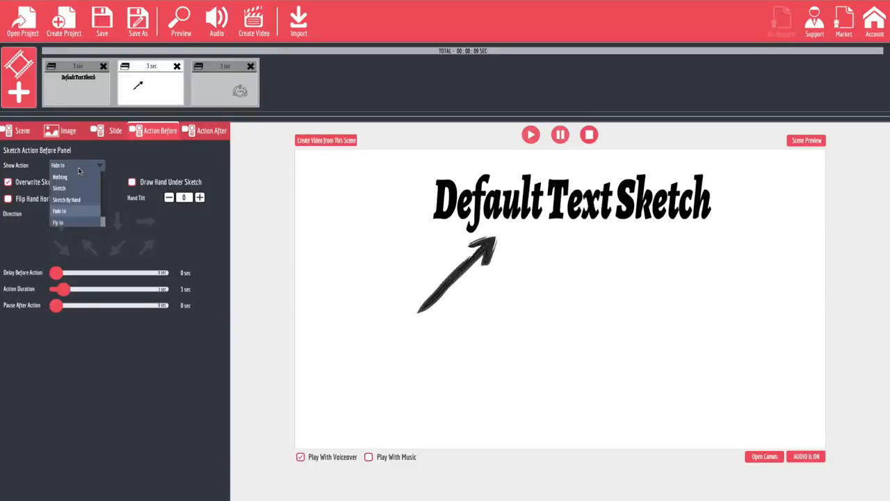
click(71, 220)
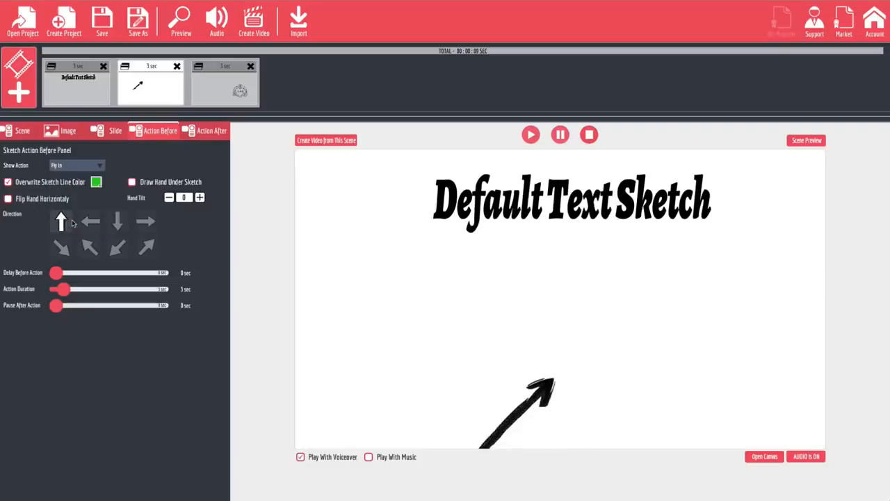
Try the Fly In By Hand show action on the arrow with the fourth hand in the gallery's second row
click(97, 166)
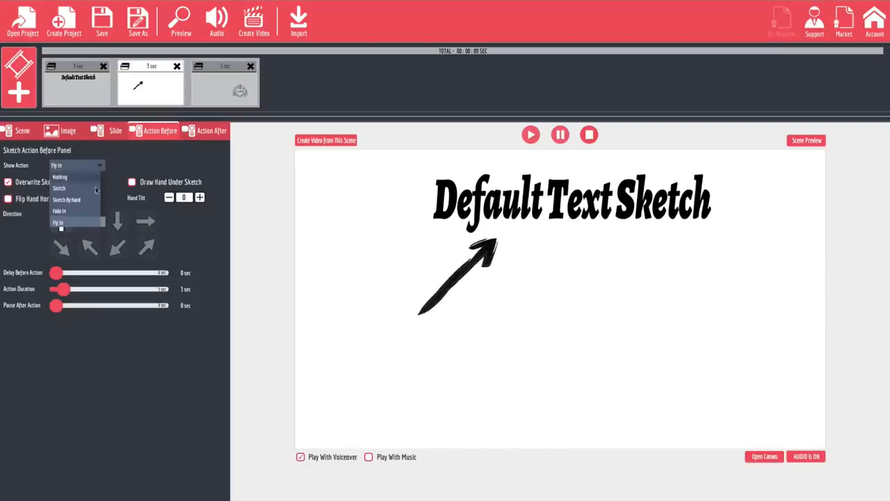
scroll(70, 215, down, 1)
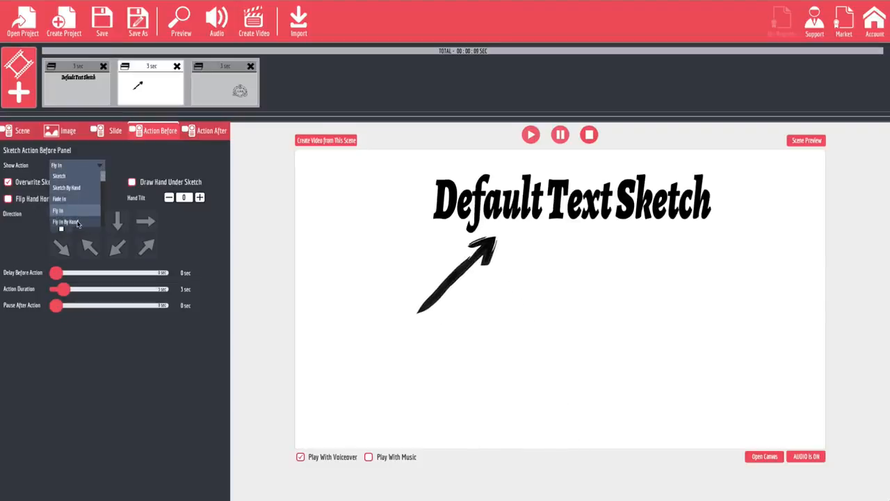
click(70, 222)
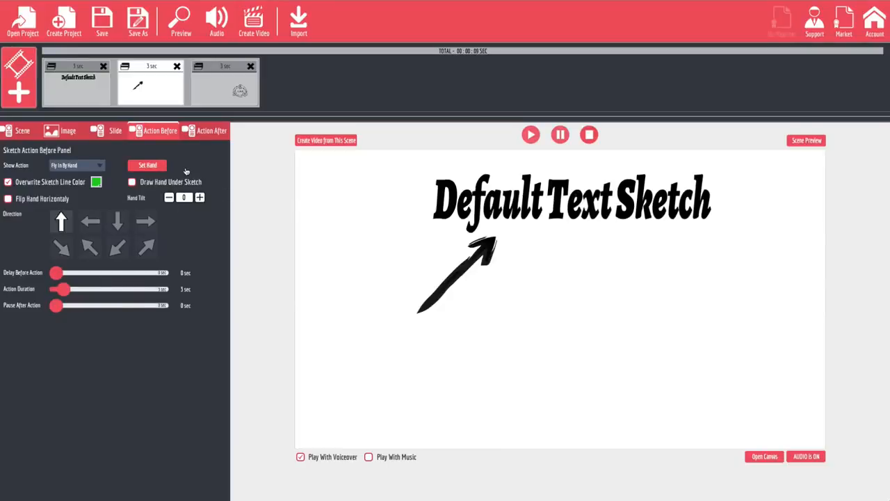
click(153, 169)
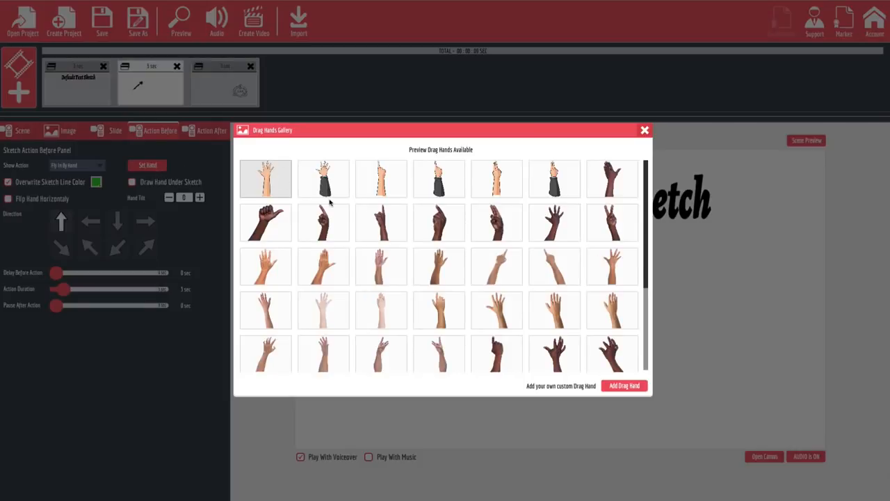
scroll(499, 246, down, 4)
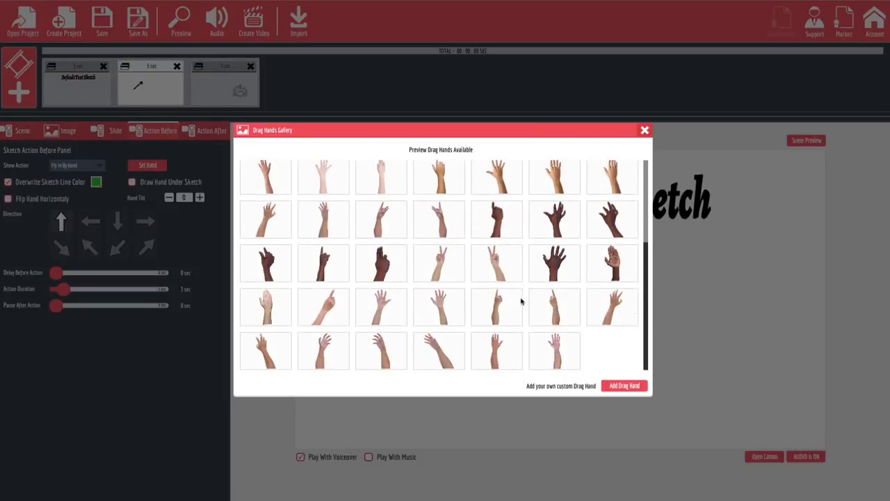
scroll(521, 300, up, 4)
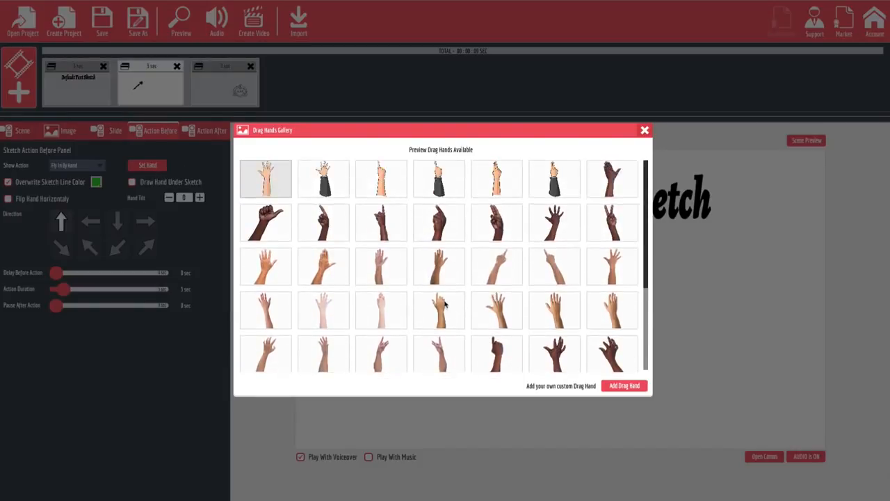
click(438, 224)
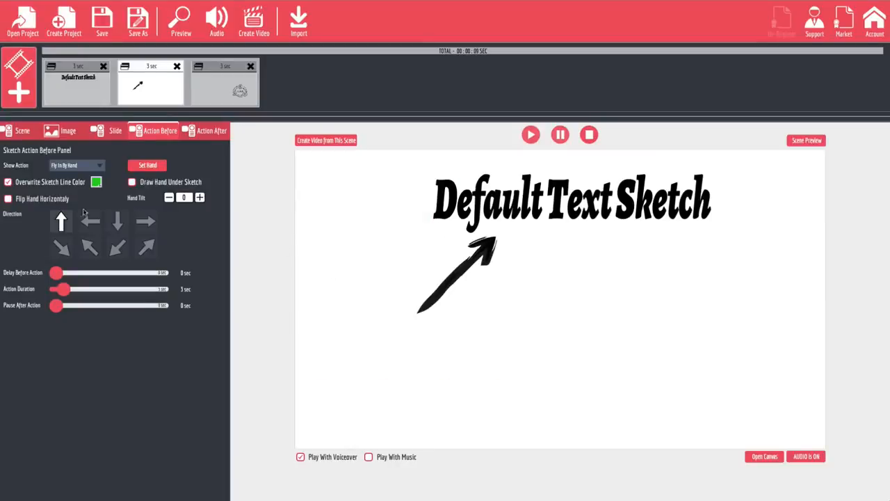
Return the arrow slide's show action to Sketch By Hand
click(143, 101)
click(96, 167)
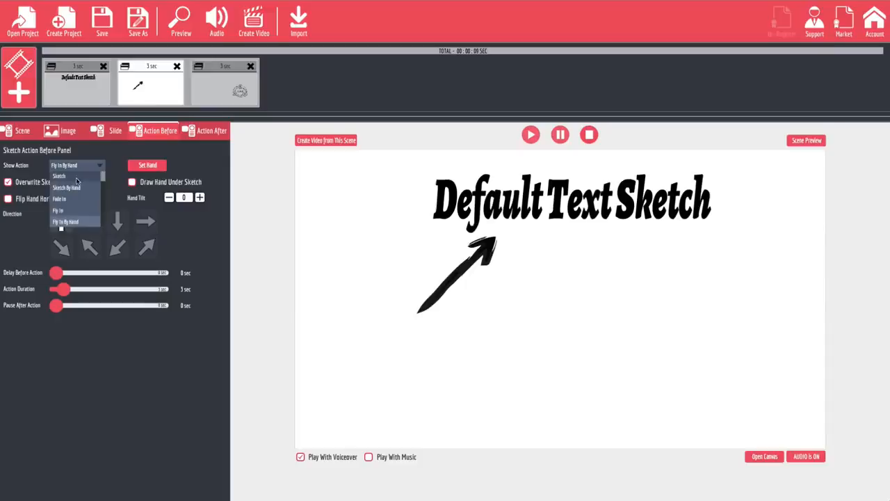
click(79, 186)
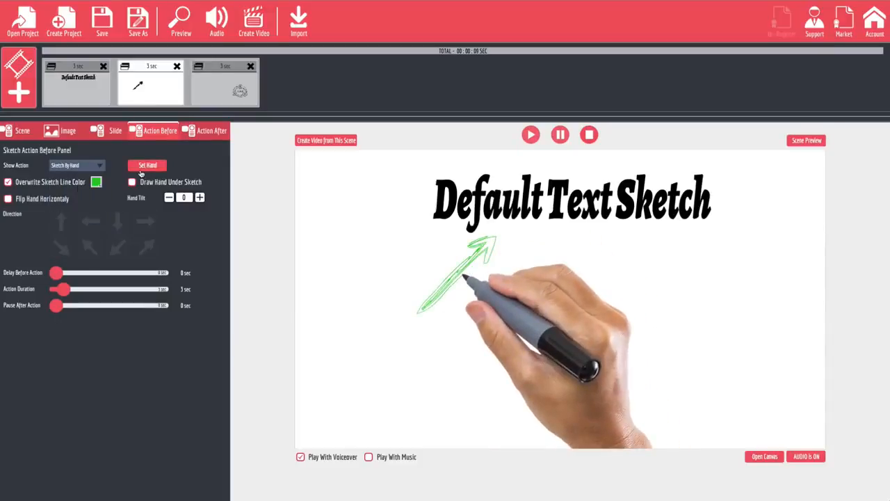
Set the arrow slide's drawing hand to the fourth pen in the gallery's third row and enable drawing the hand under the sketch
click(148, 166)
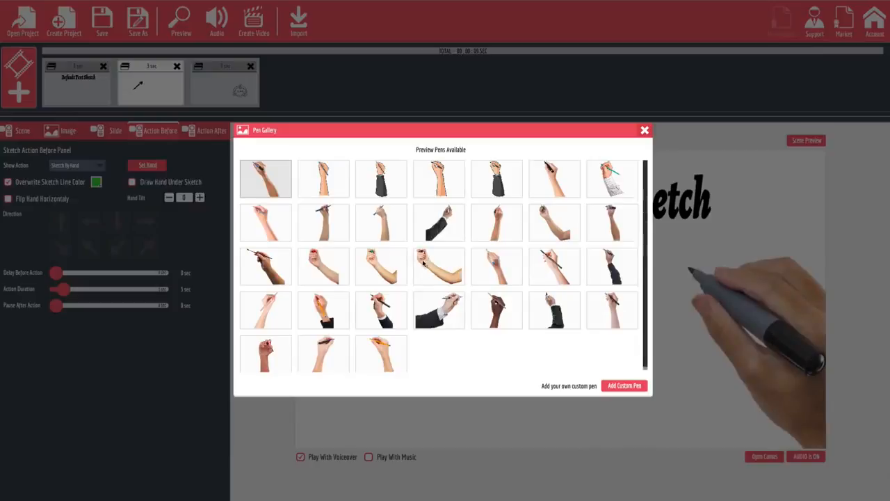
click(427, 261)
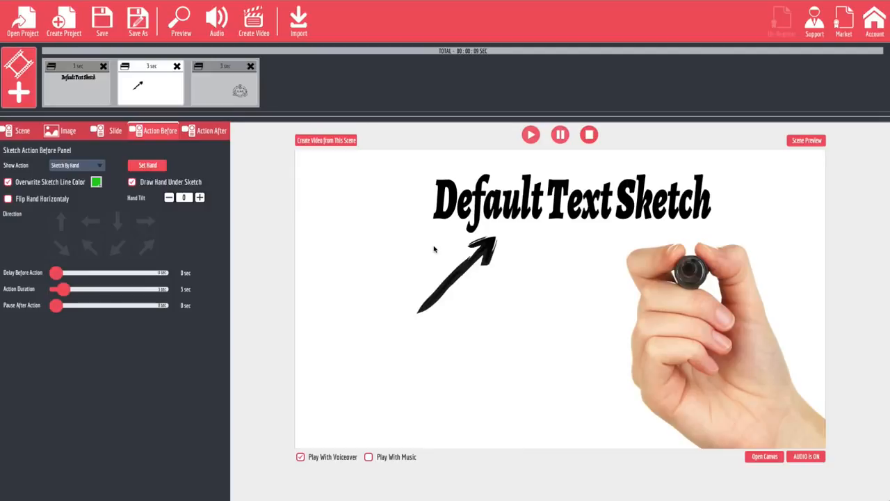
Set the TEAM slide's hide action to Fly Out By Hand in its action-after settings
click(229, 98)
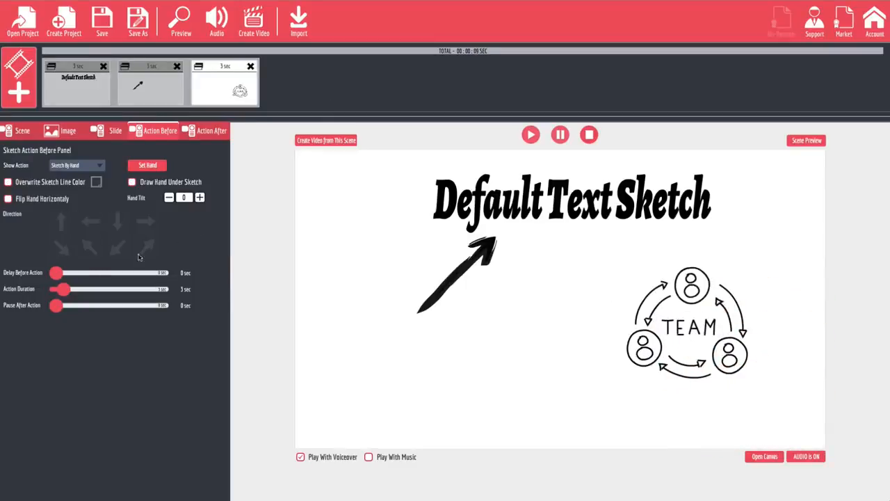
click(211, 132)
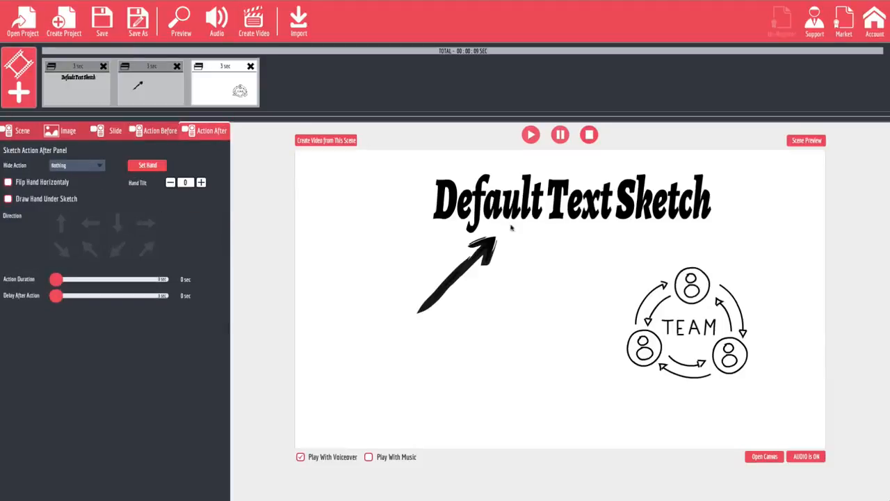
click(100, 165)
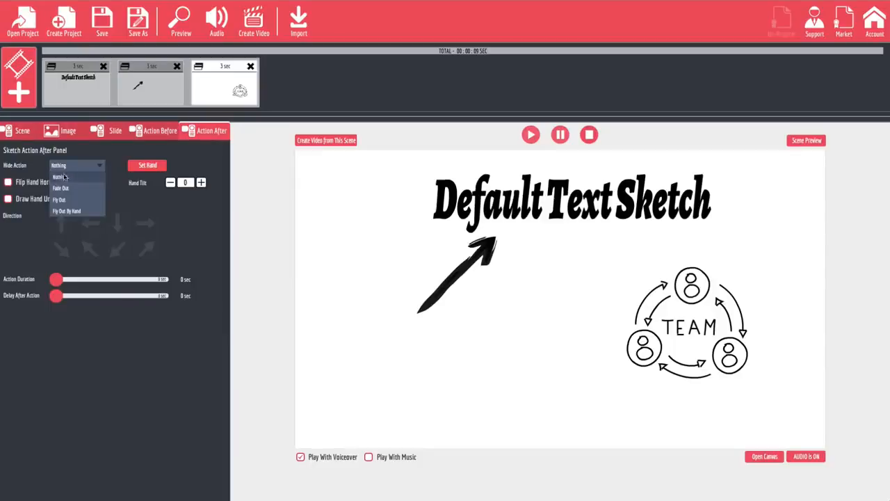
click(77, 212)
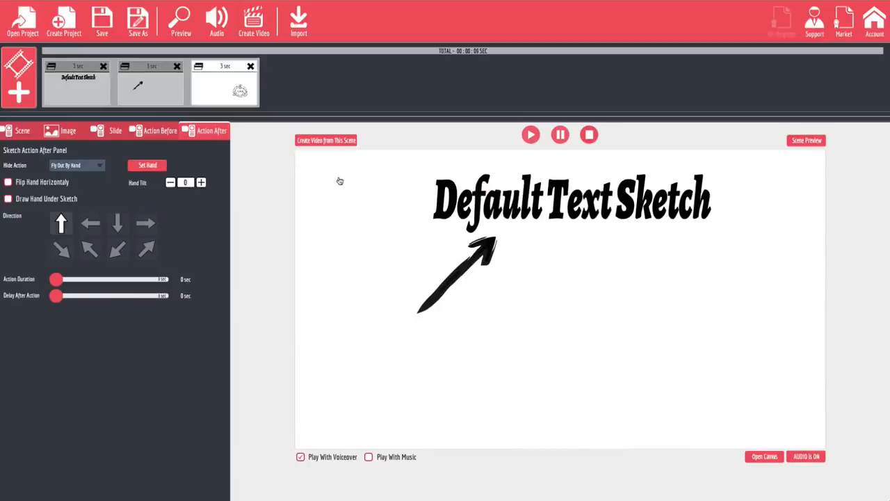
Use the sixth drag hand in the gallery's second row for the TEAM slide's fly-out and set its direction to straight right
click(160, 165)
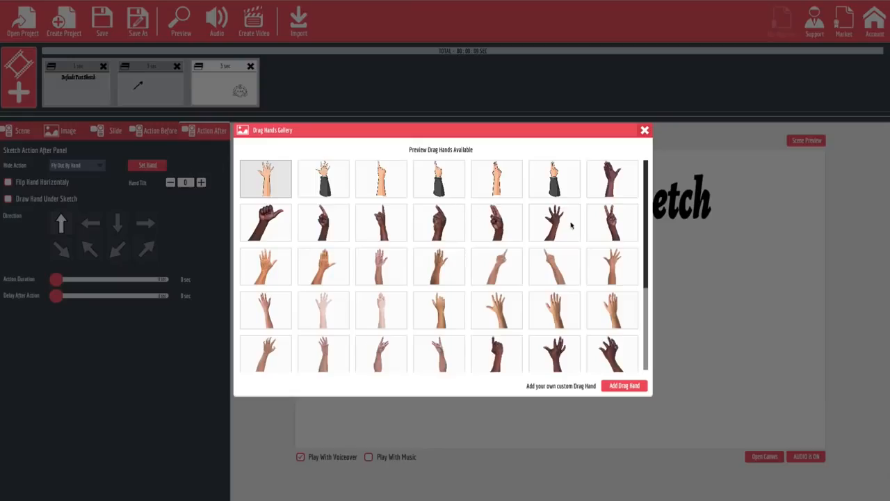
click(553, 223)
click(145, 223)
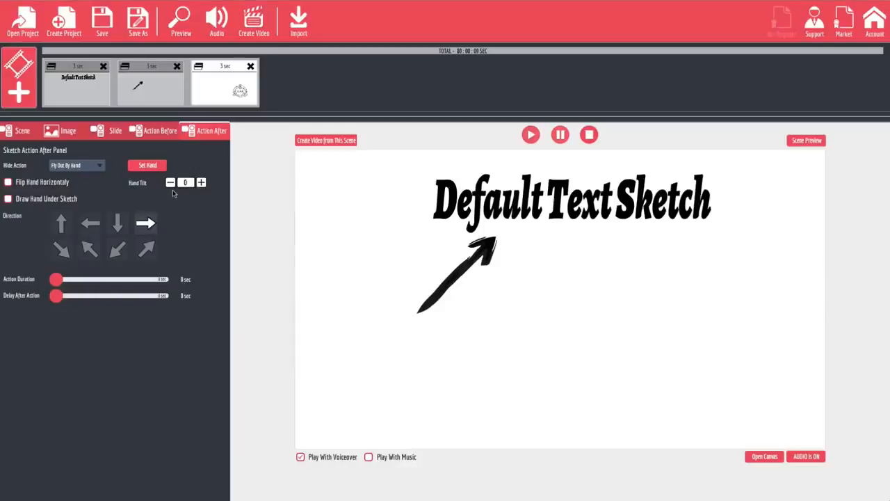